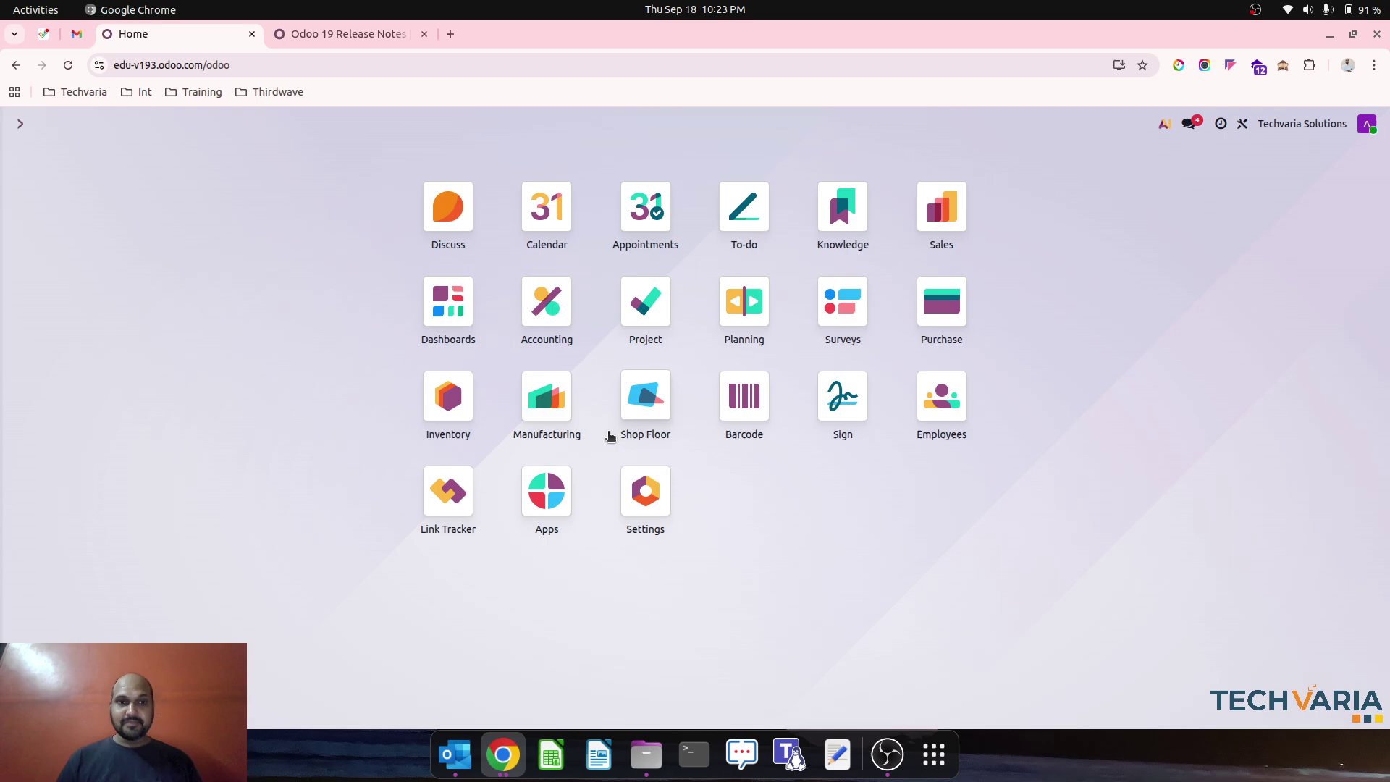
Open work center WC1 and check its costs: 100.00 per work center, 60.00 per employee.
click(541, 406)
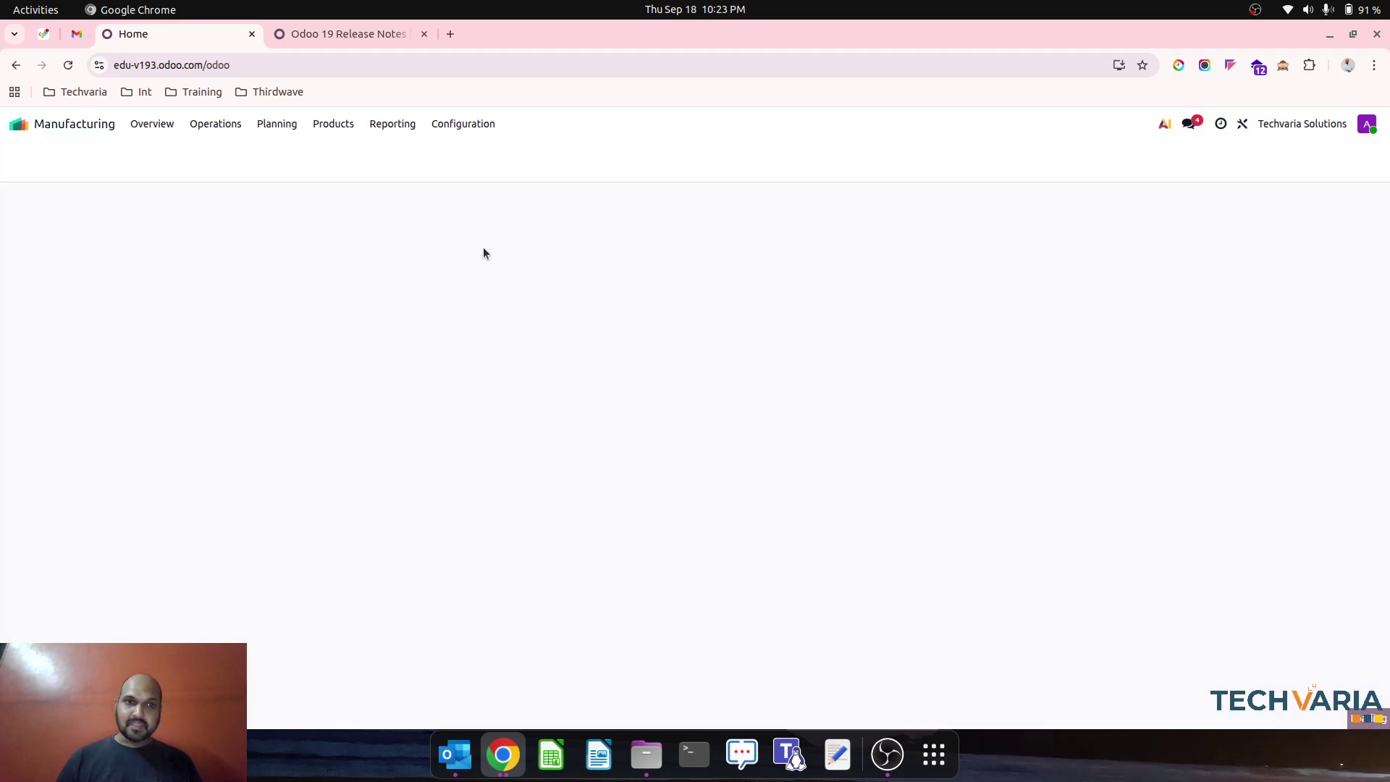
click(464, 127)
click(466, 172)
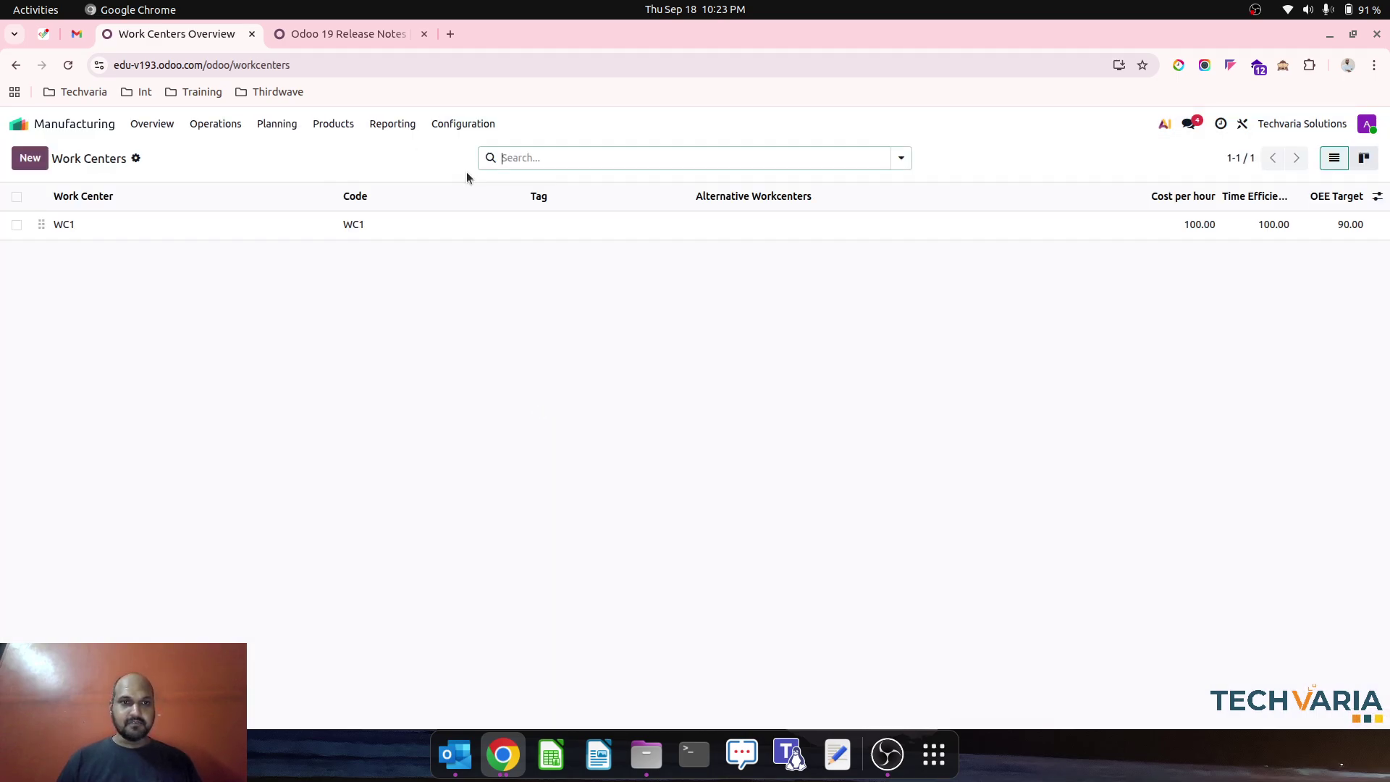
click(410, 221)
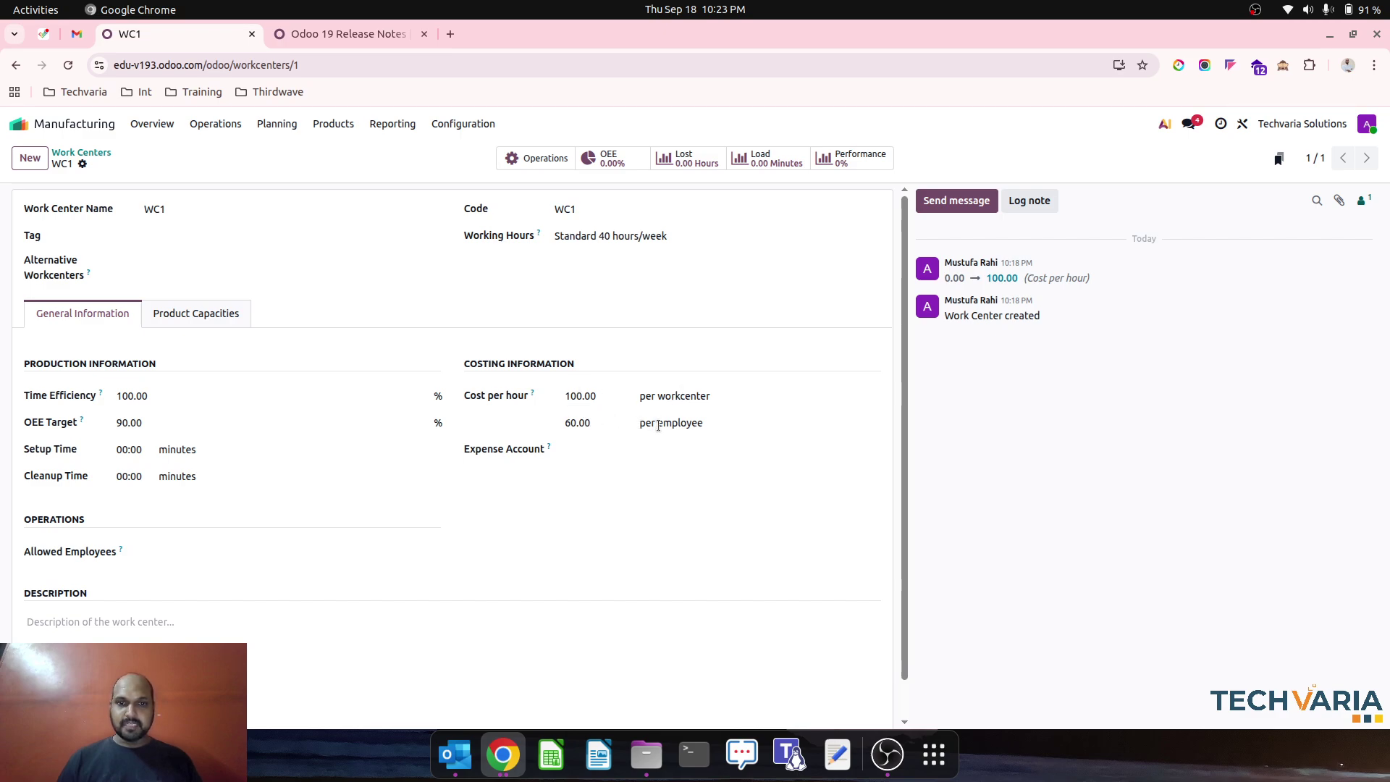
click(591, 423)
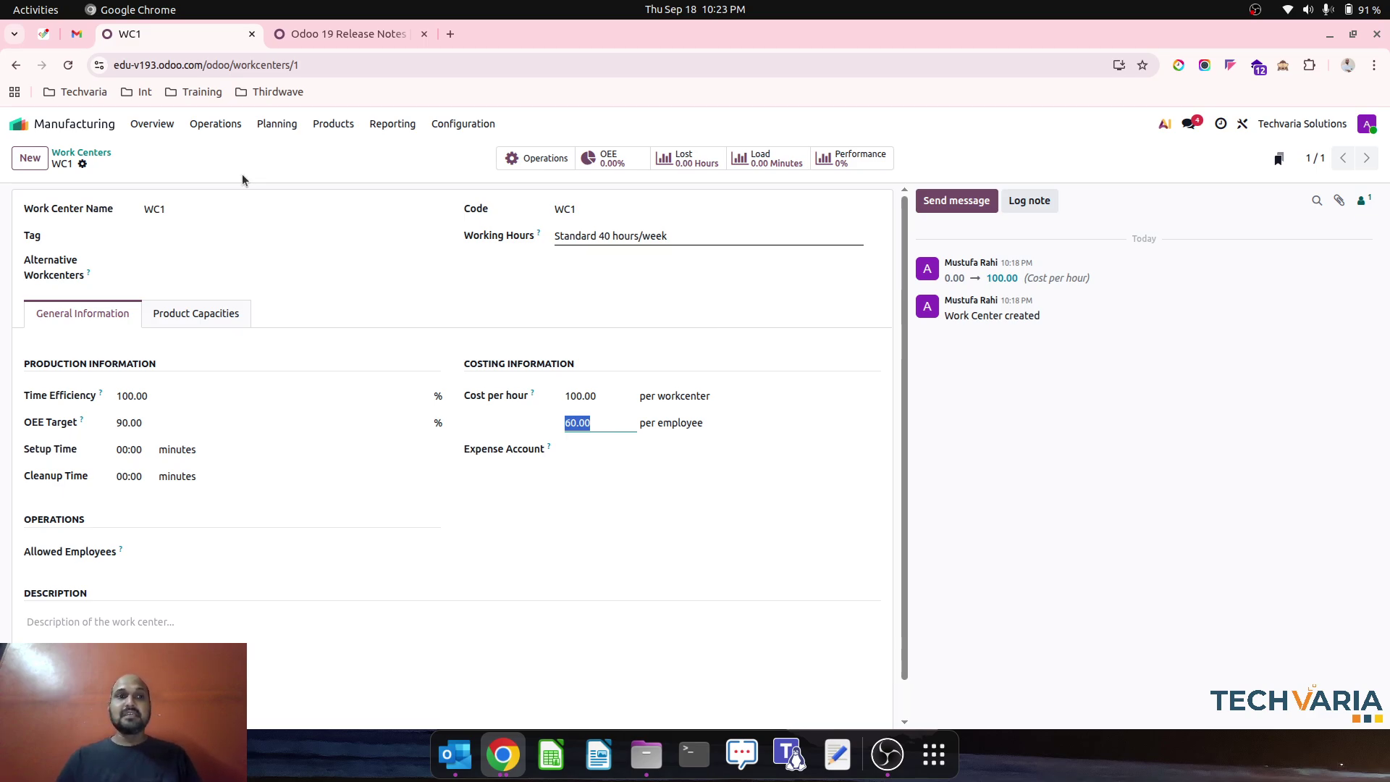
Check the employee's Hourly Cost of 0.00 in the Employees app settings, then return home.
click(22, 124)
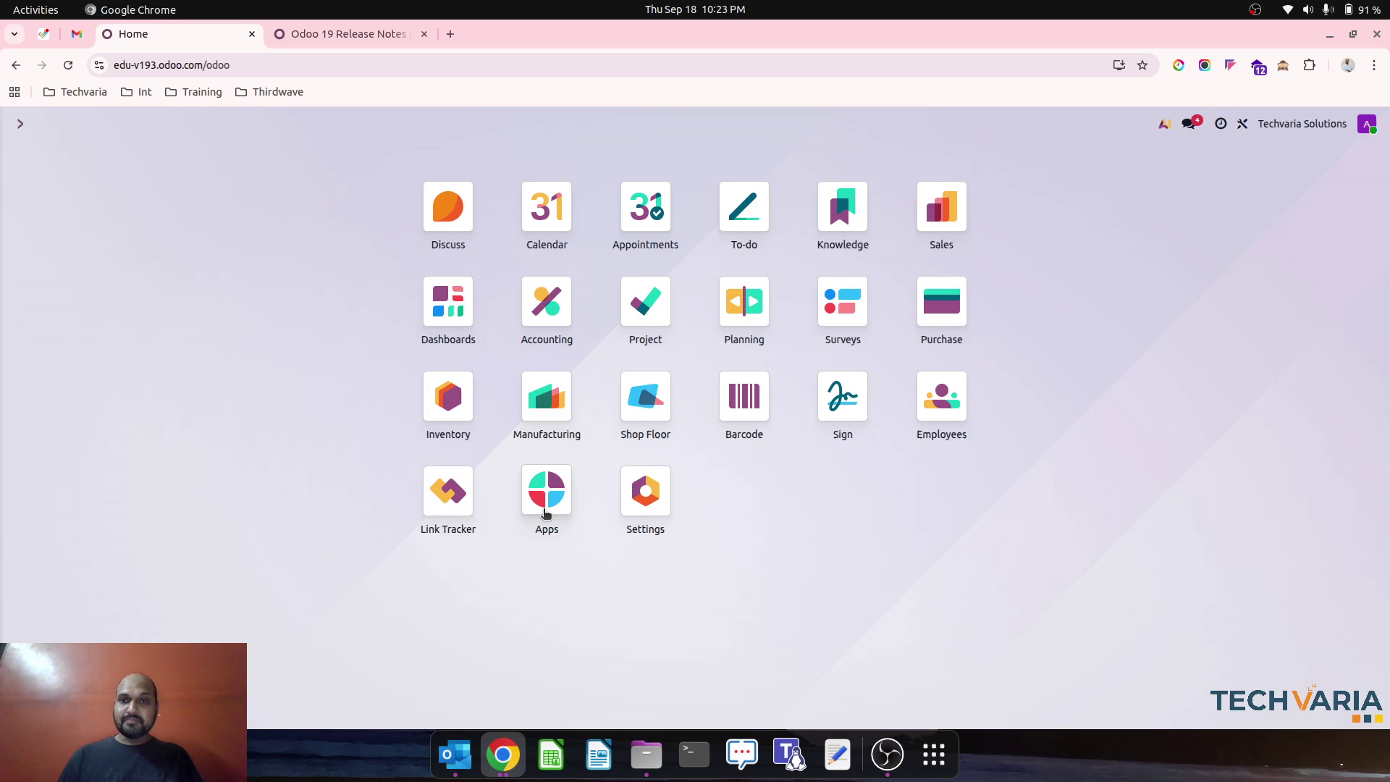
text(empl)
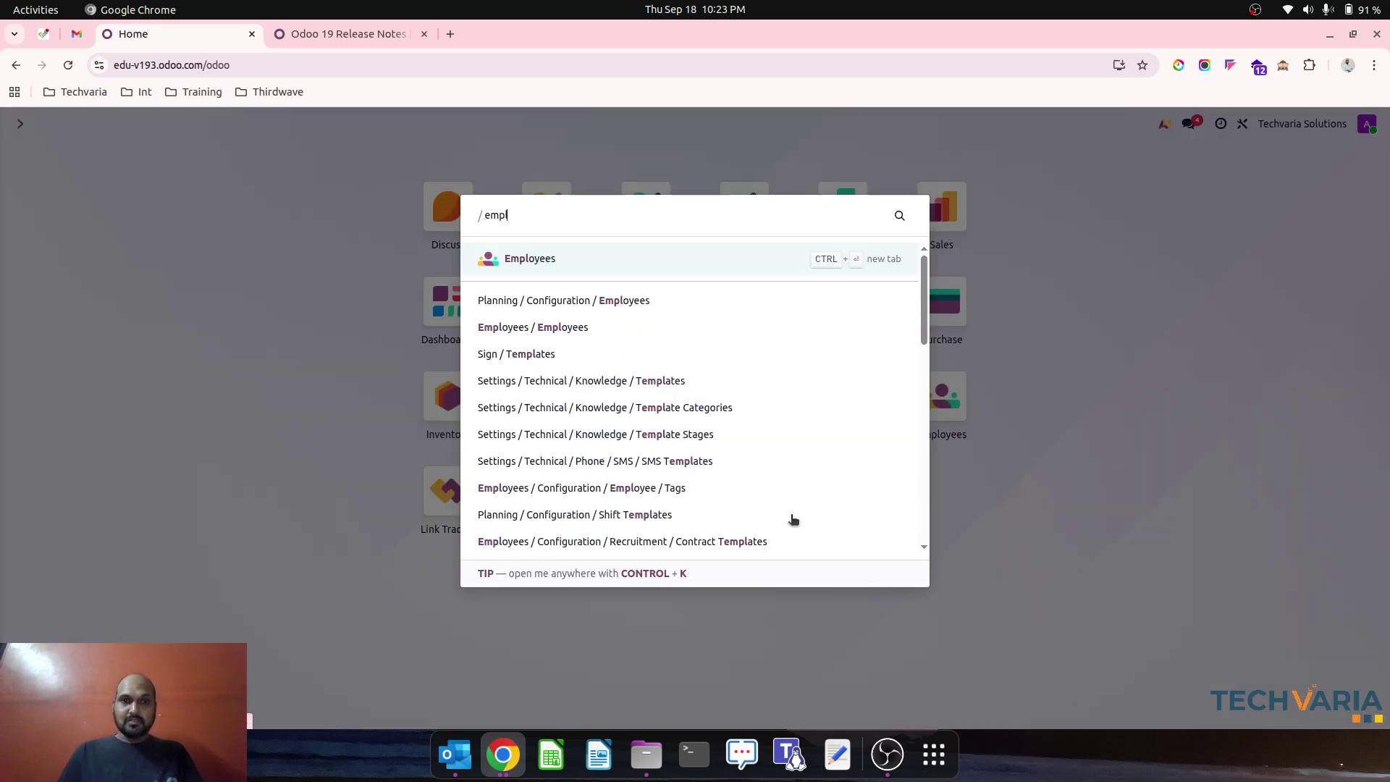
key(Return)
click(303, 219)
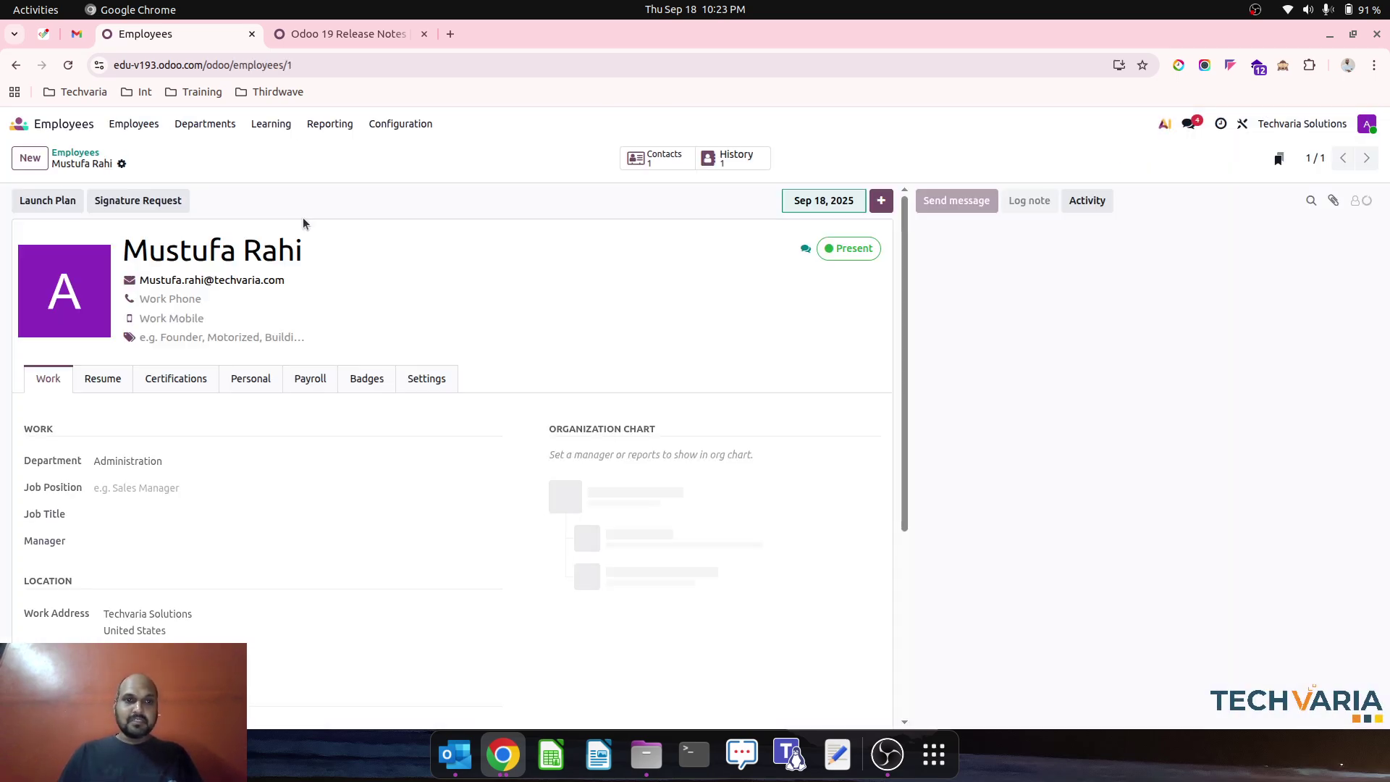
click(429, 384)
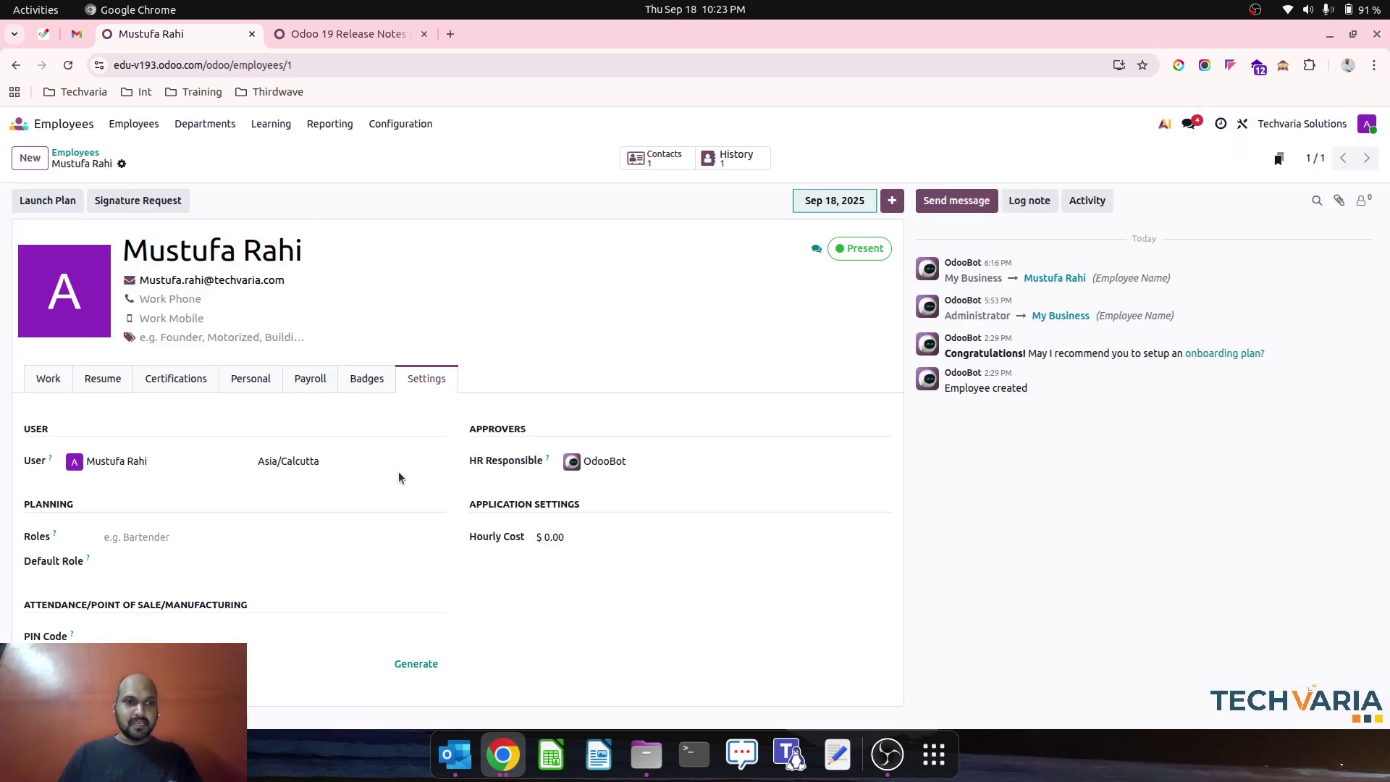
click(563, 540)
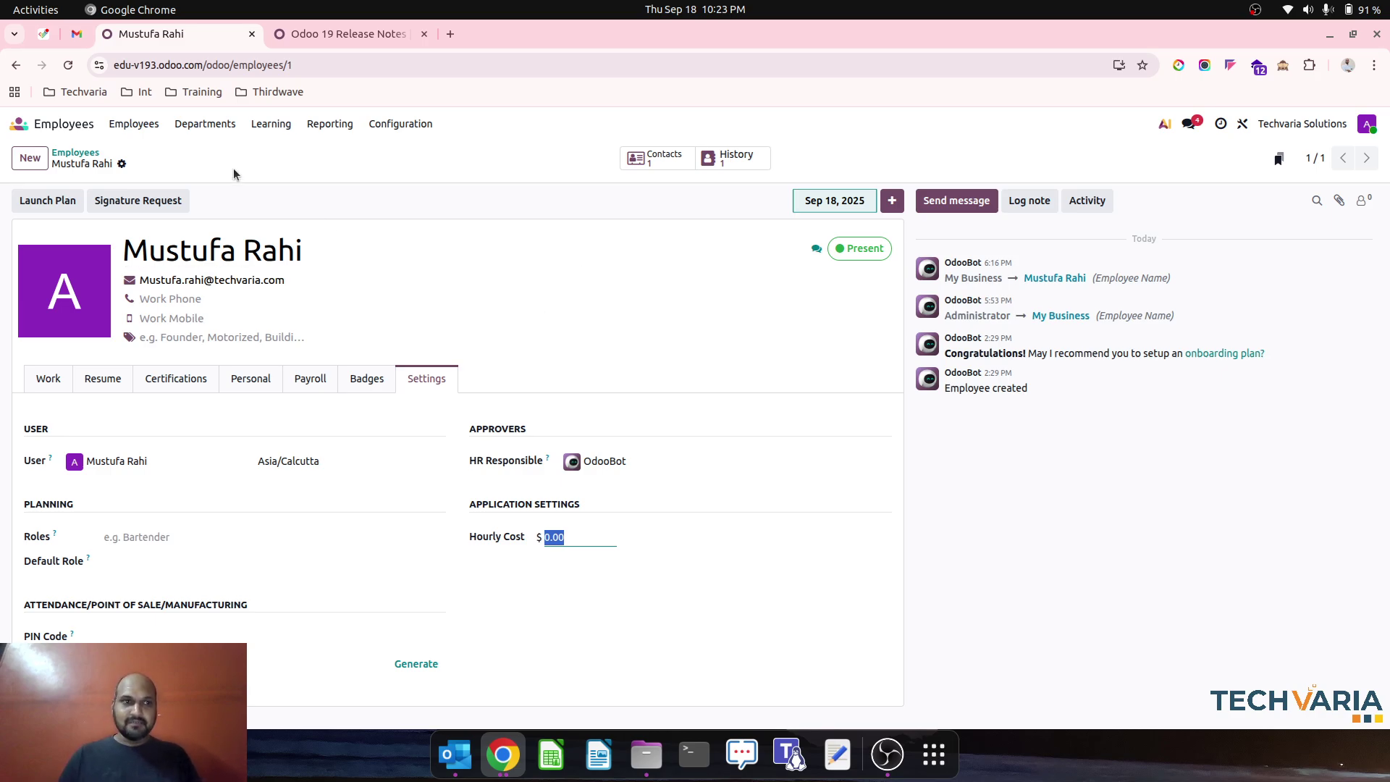
click(43, 124)
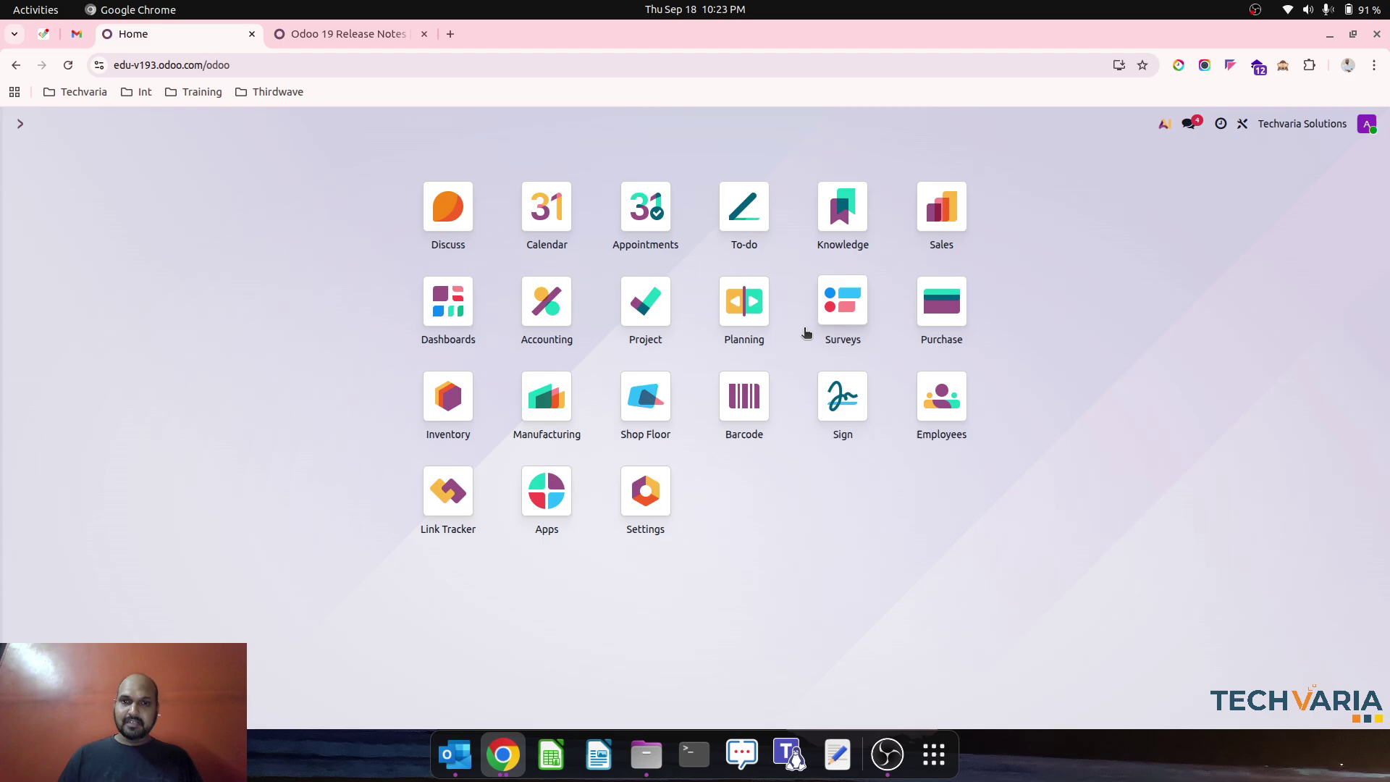
Open the Finished Goods1 BoM Overview and expand operations to show FG1 Op - WC1 at $160.00.
click(452, 402)
click(248, 125)
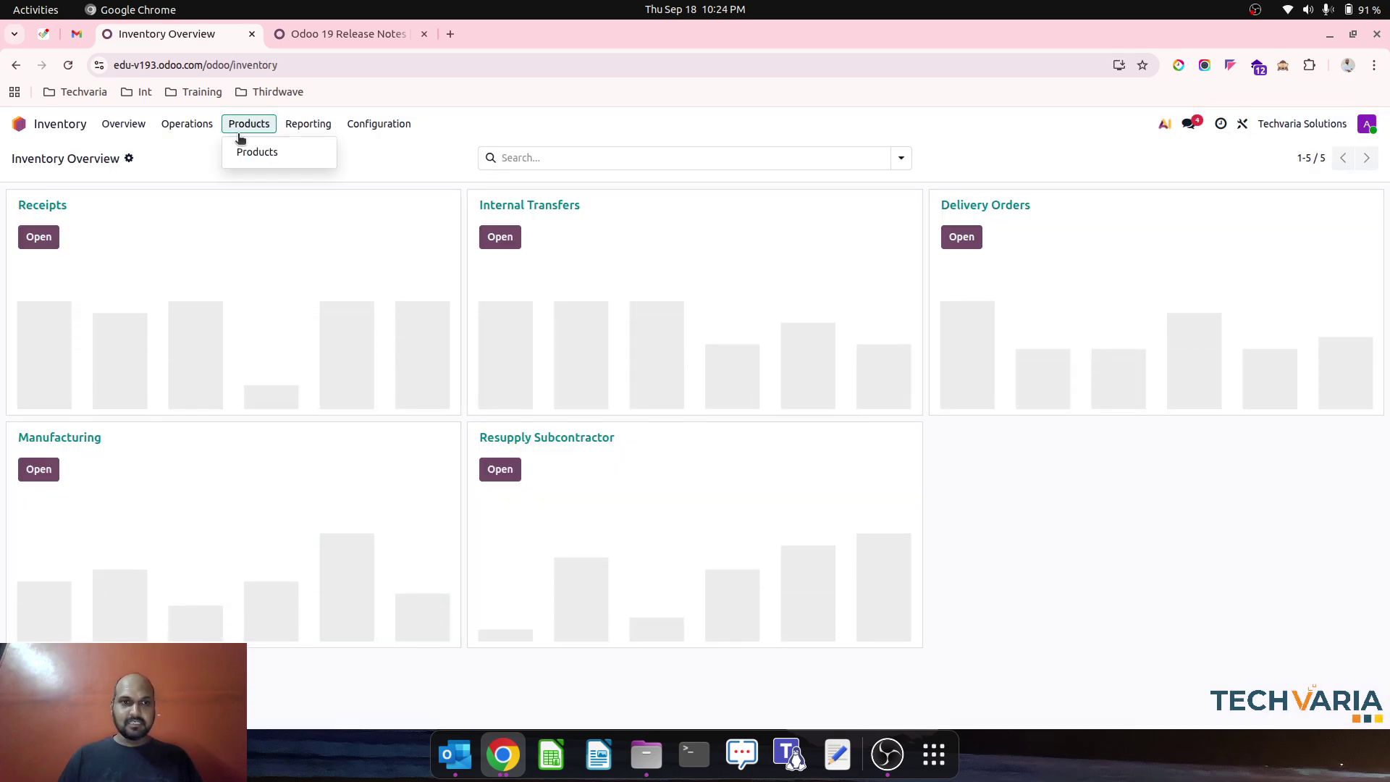
click(250, 149)
click(113, 221)
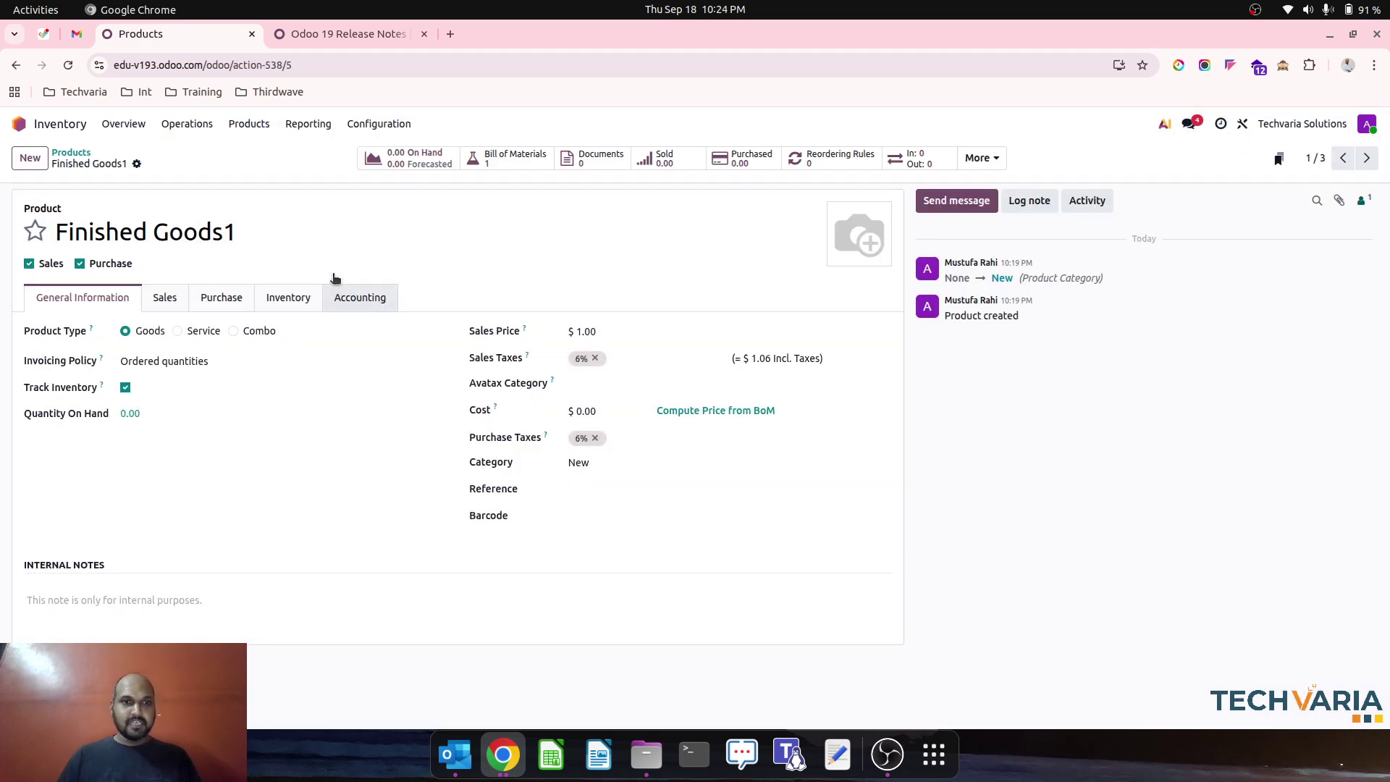
click(513, 159)
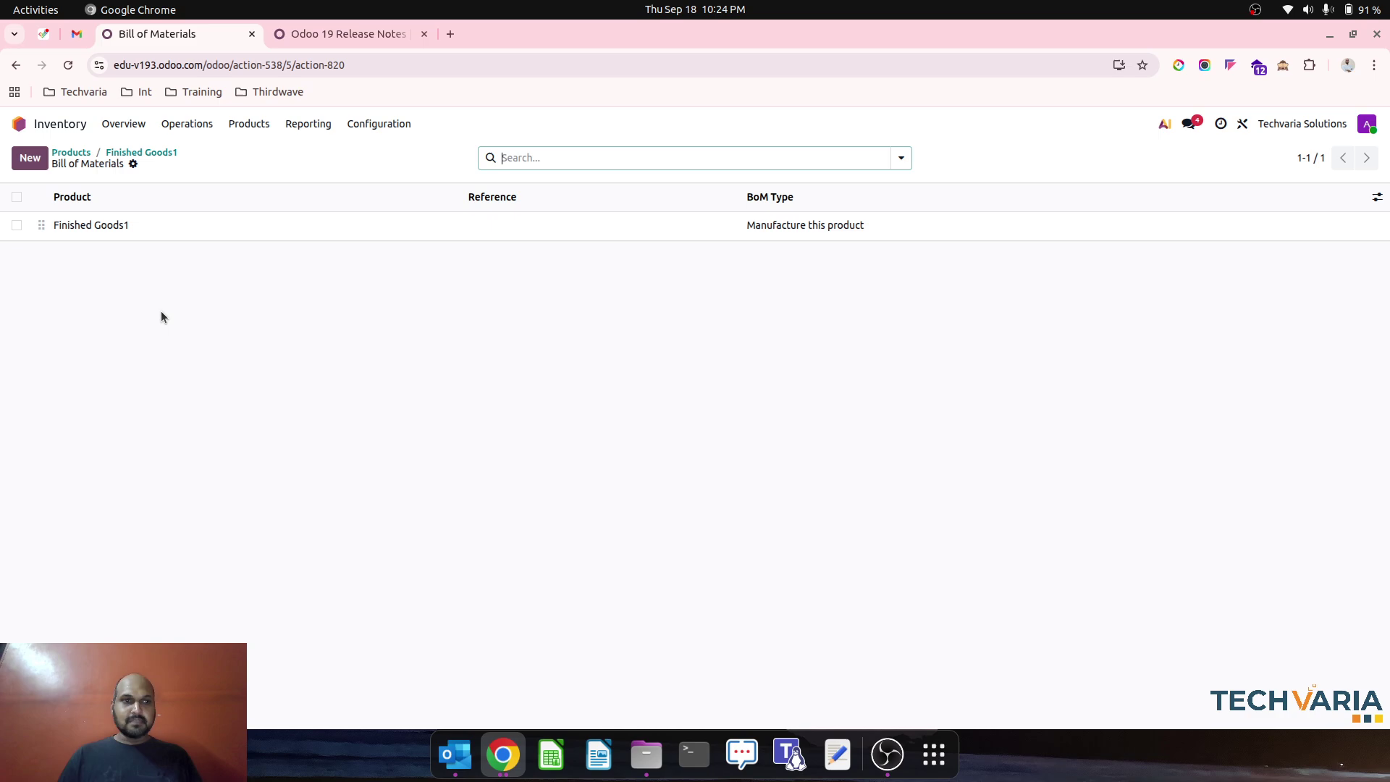
click(160, 226)
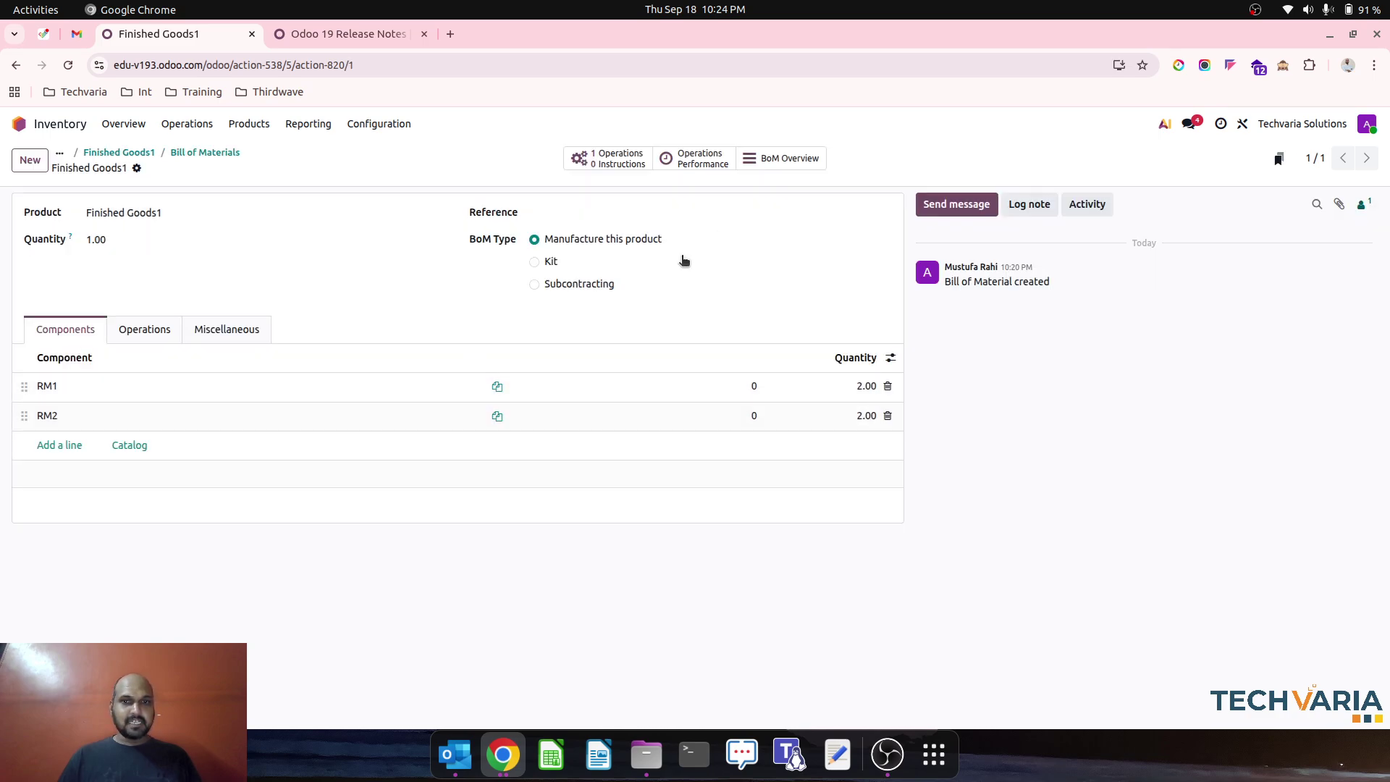
click(786, 160)
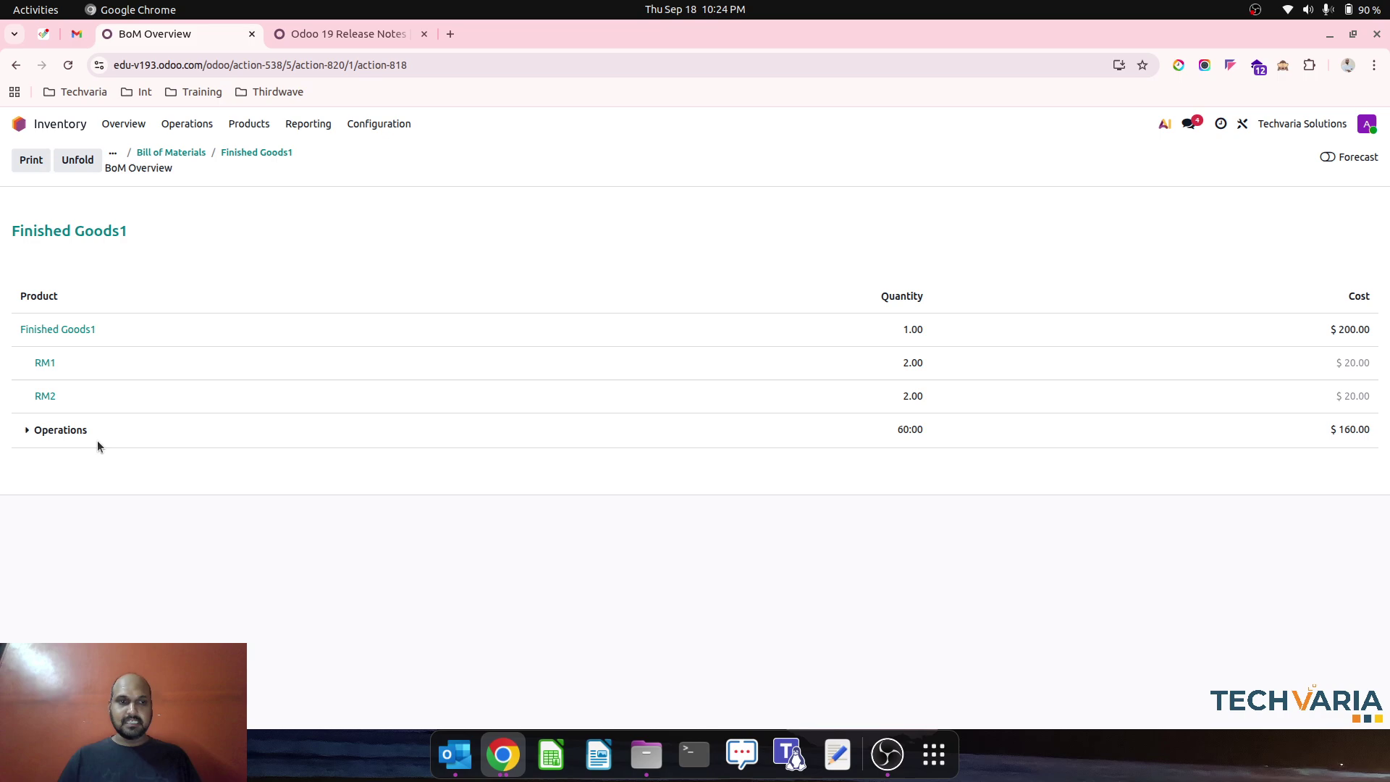
click(27, 431)
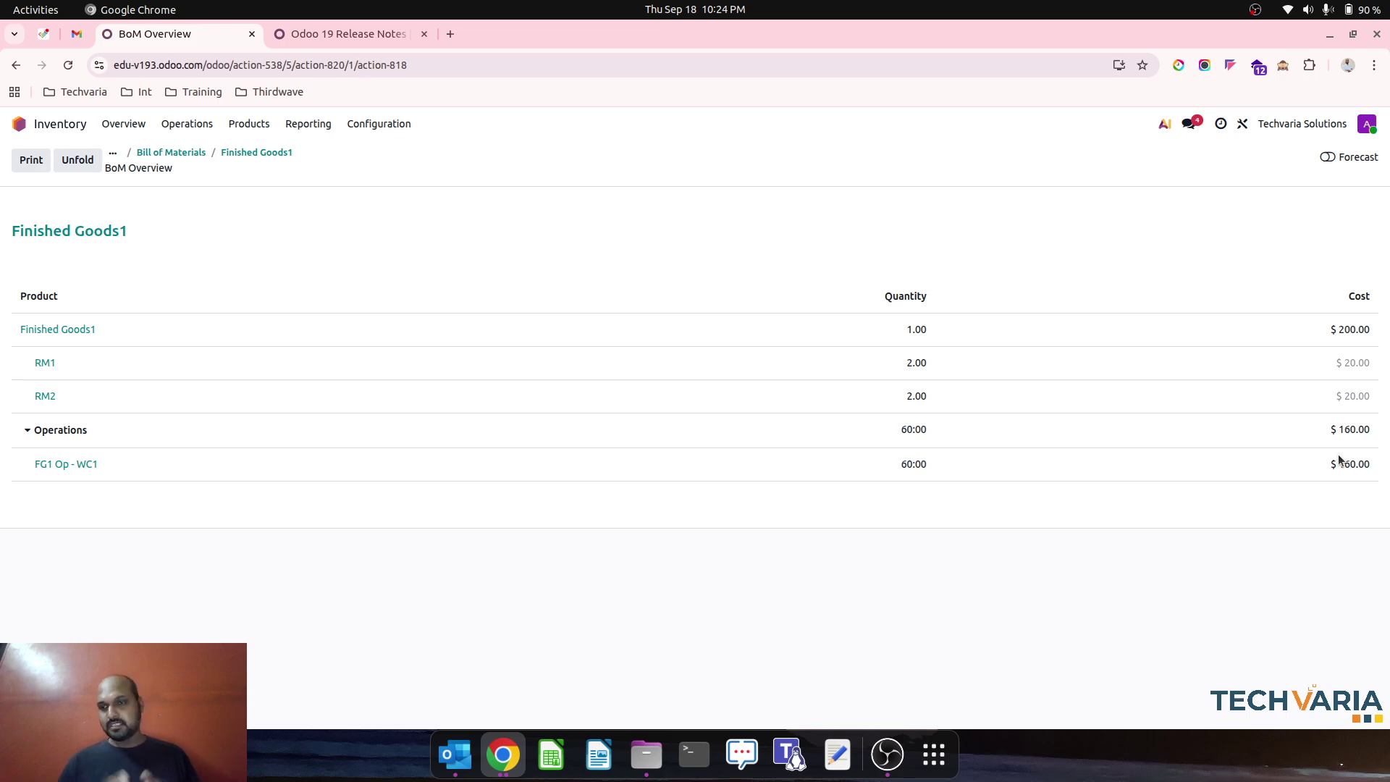
Record 100 units of RM1 on hand in WH/Stock.
click(251, 153)
click(249, 123)
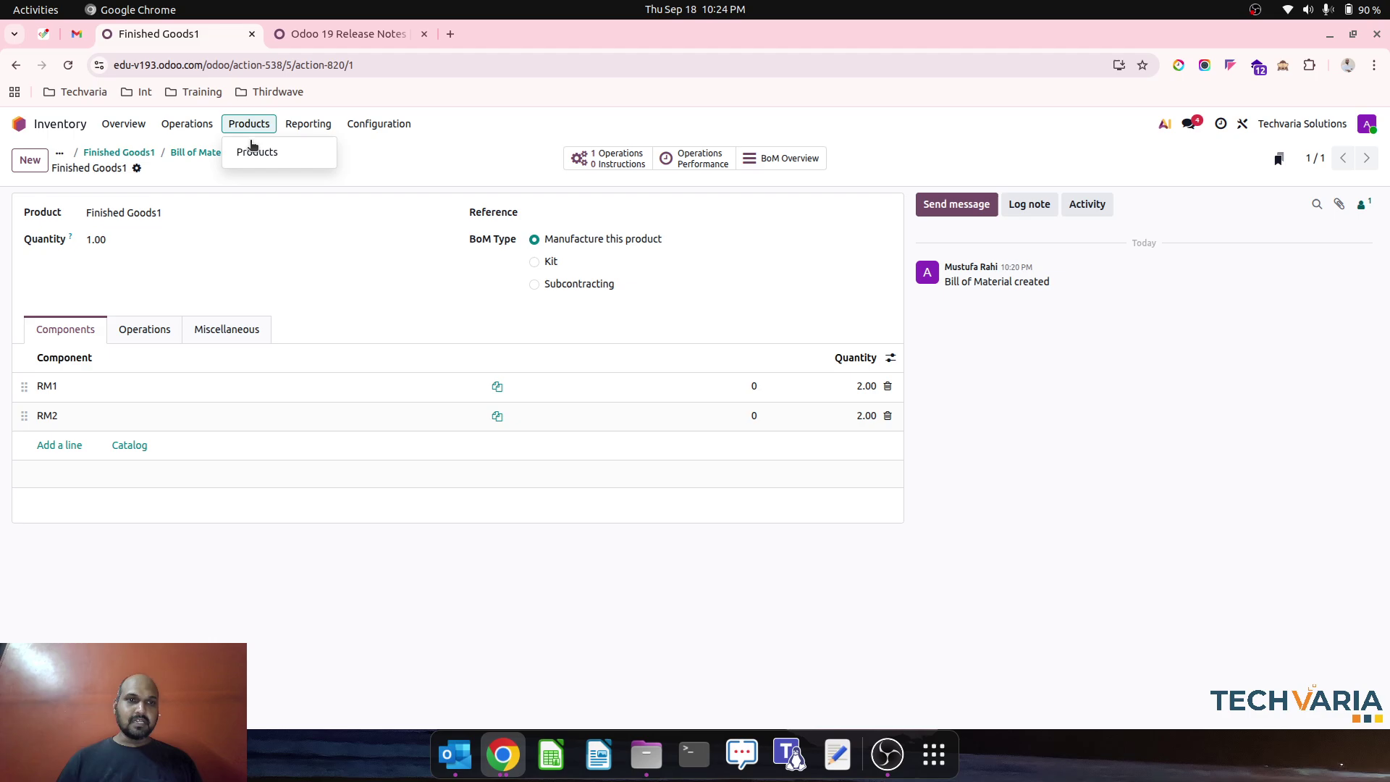
click(254, 150)
click(360, 224)
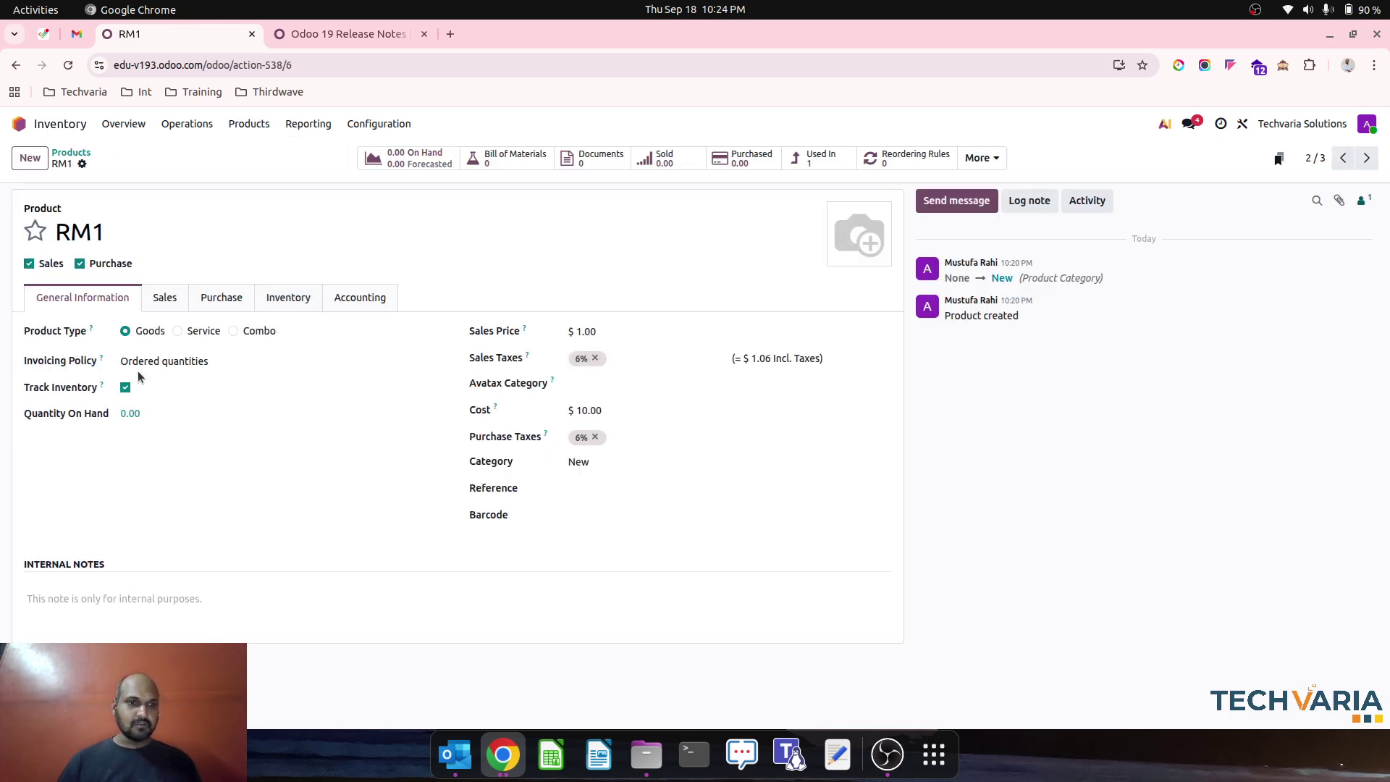
click(131, 414)
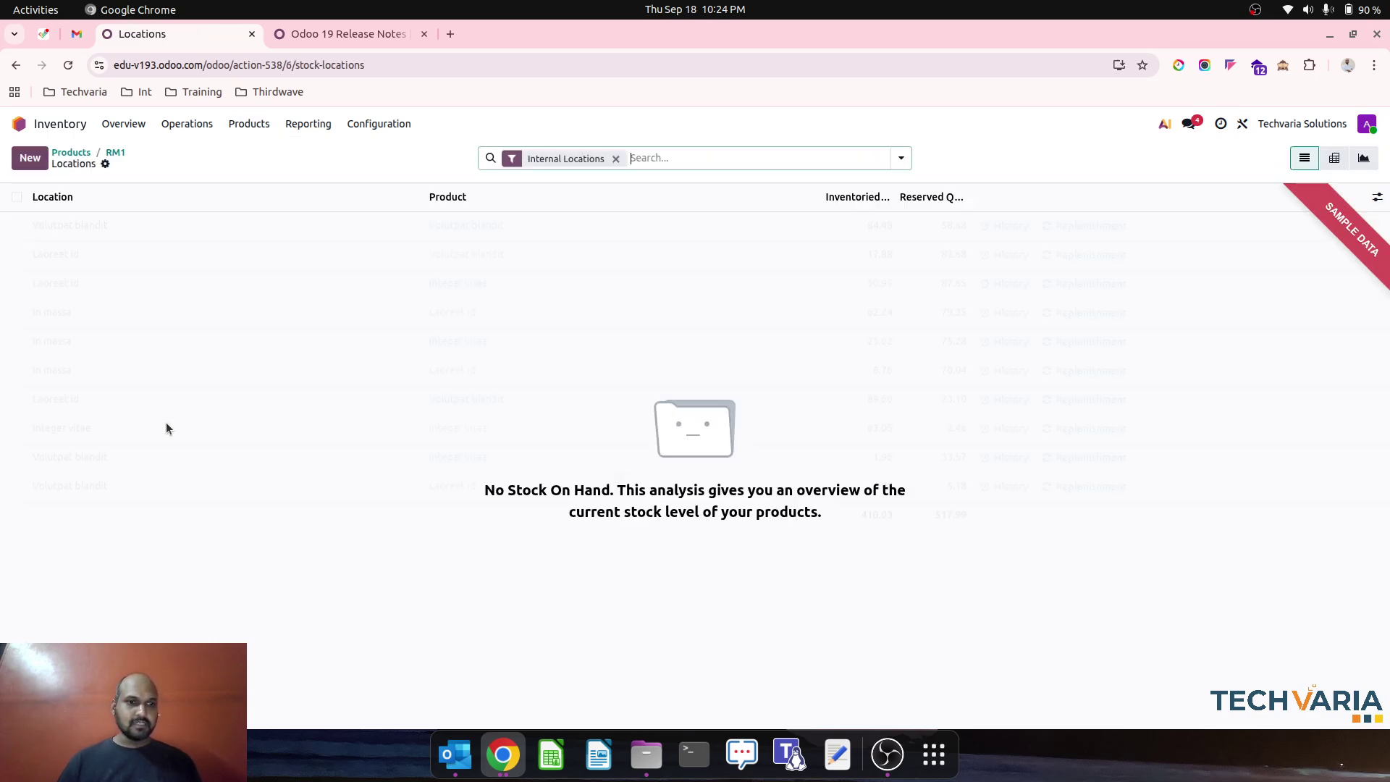
click(29, 158)
click(879, 225)
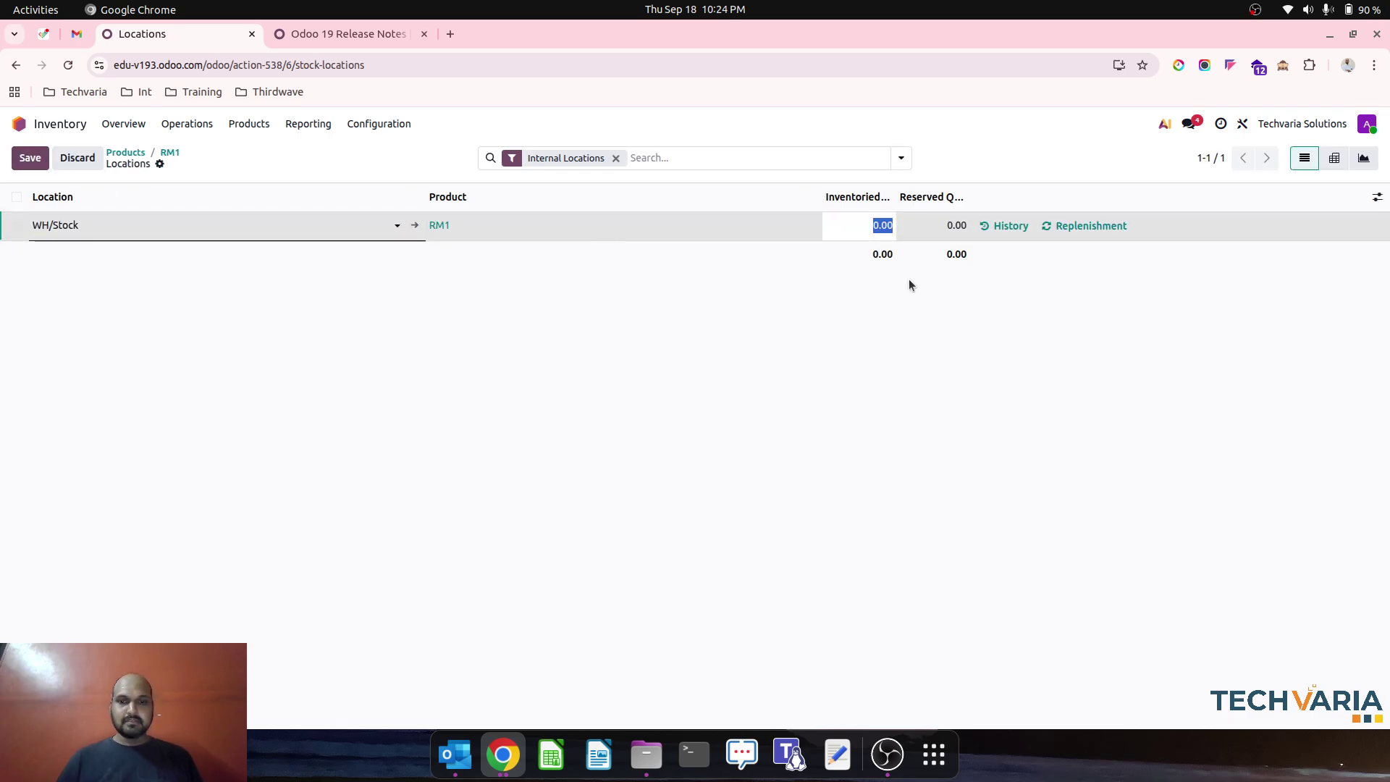
text(100)
key(Return)
click(365, 273)
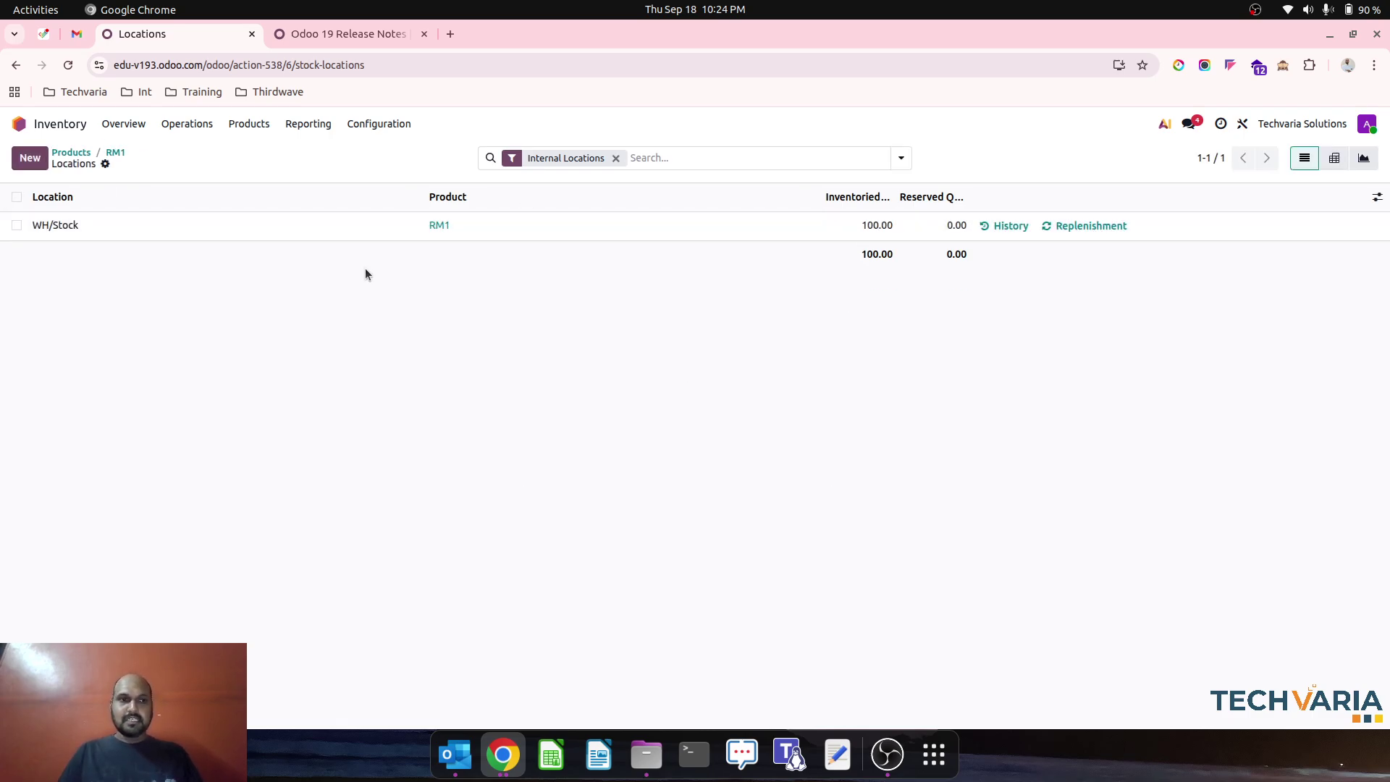
click(112, 152)
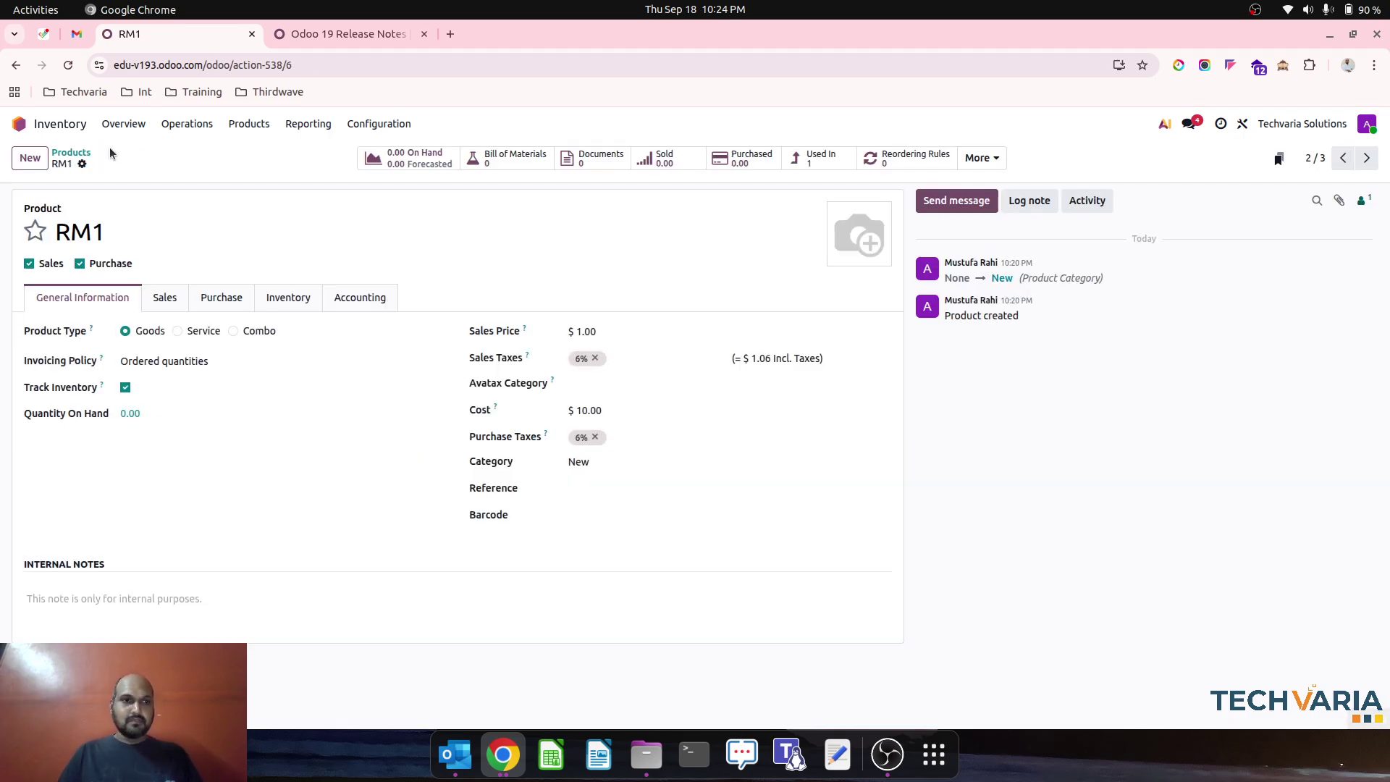
click(72, 151)
Record 100 units of RM2 on hand in WH/Stock.
click(624, 220)
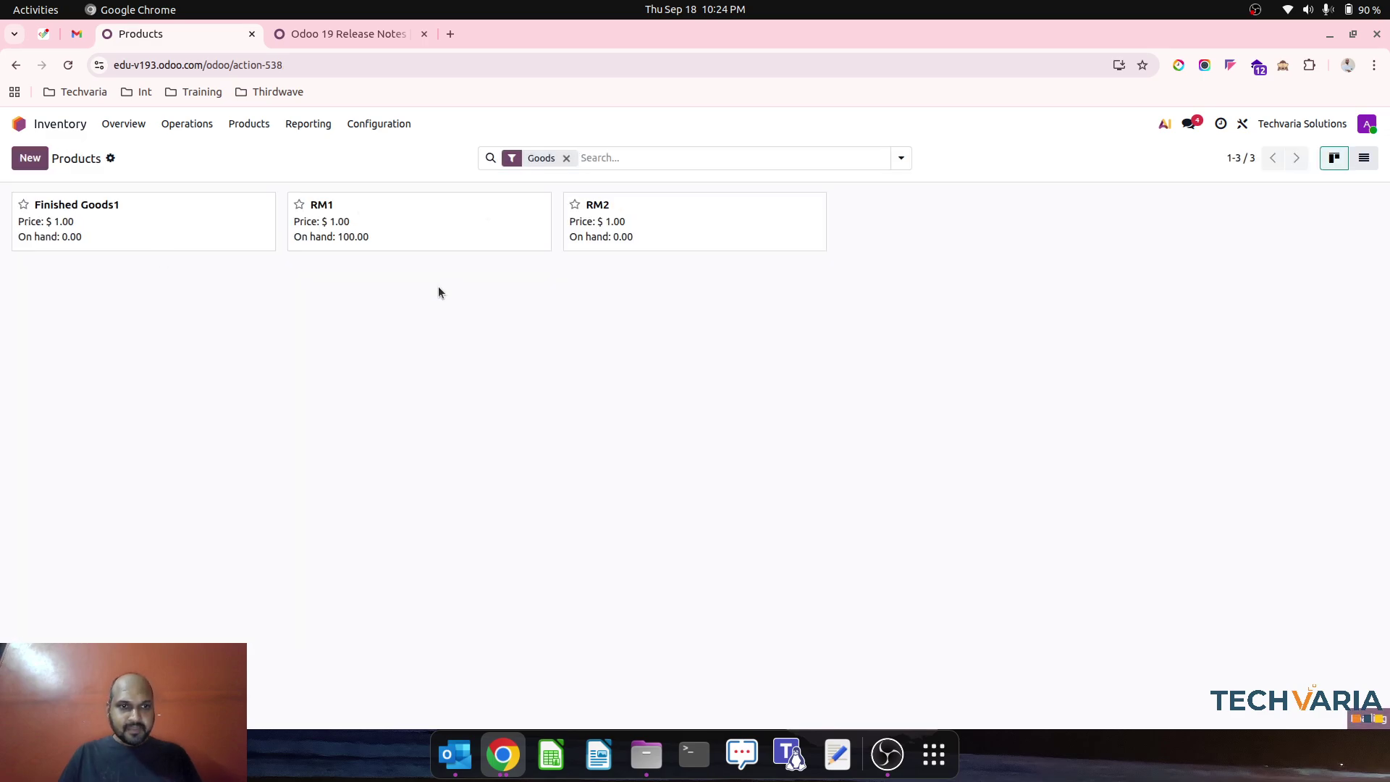
click(130, 414)
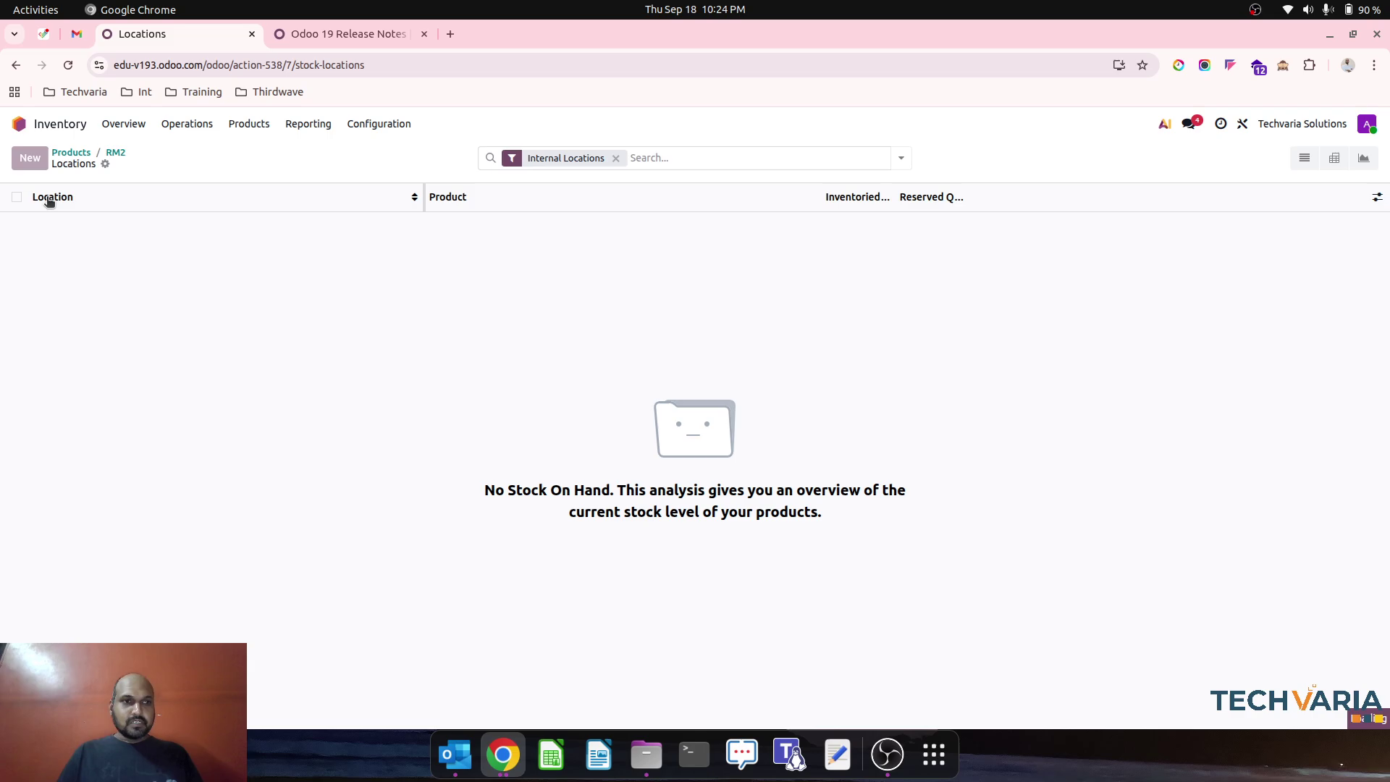
key(alt+c)
click(859, 225)
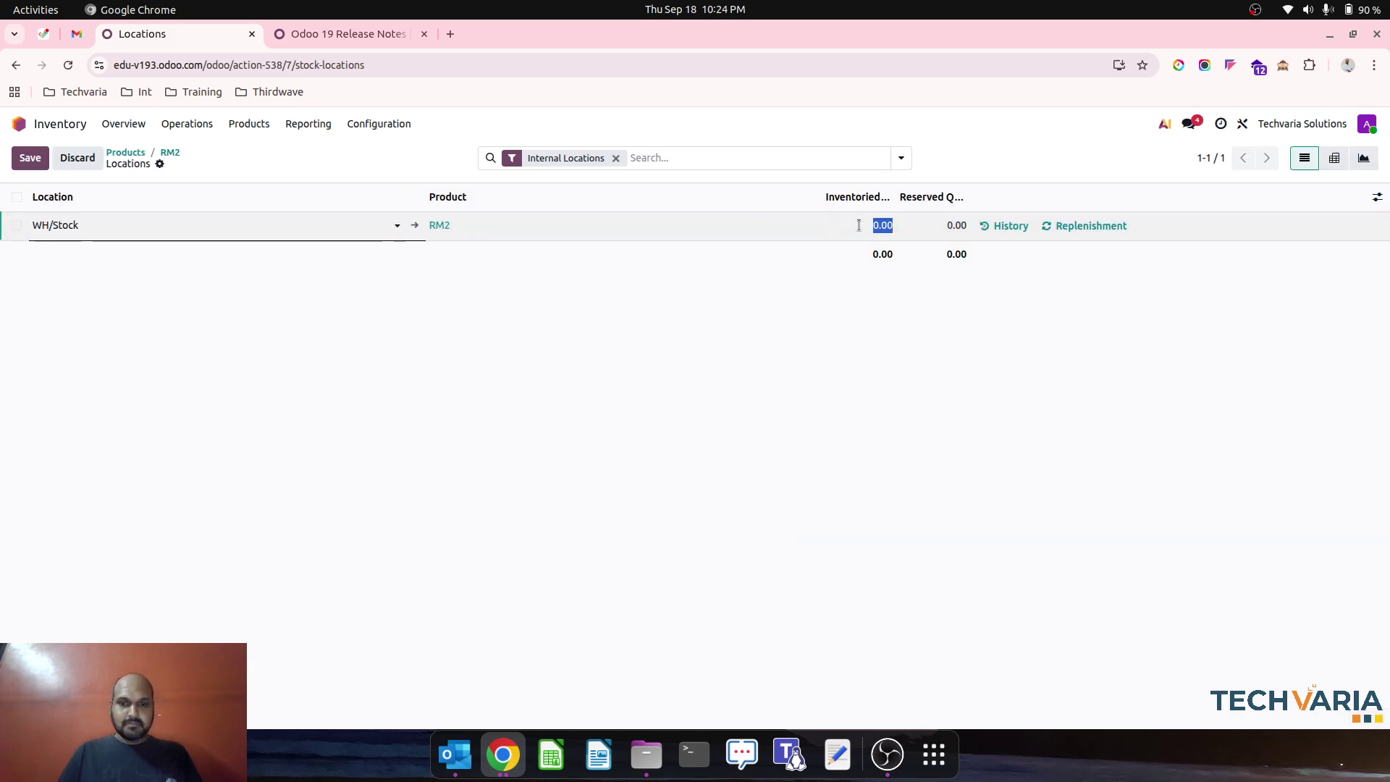
text(100)
key(Return)
click(841, 294)
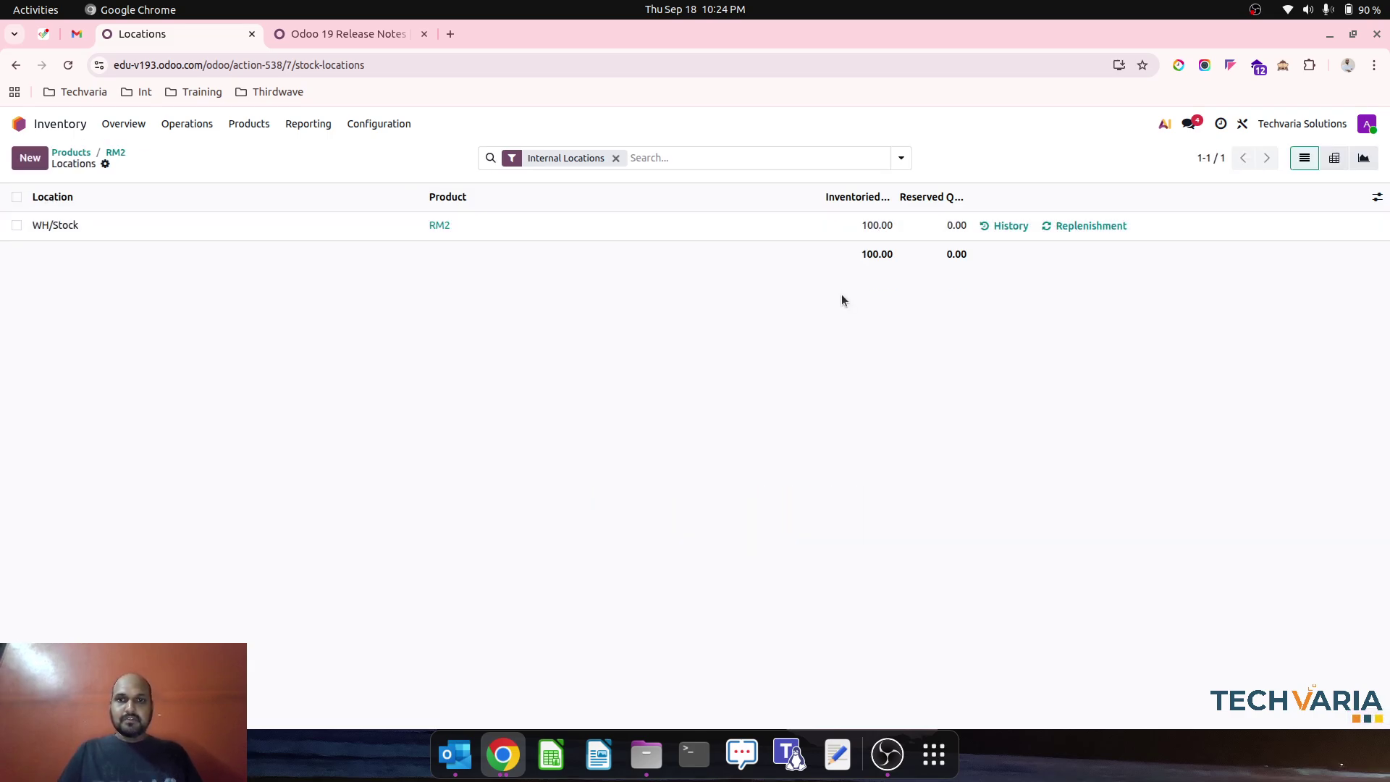
View the Finished Goods1 BoM Overview with forecast and the $160 operation expanded, then go back.
click(116, 152)
click(71, 150)
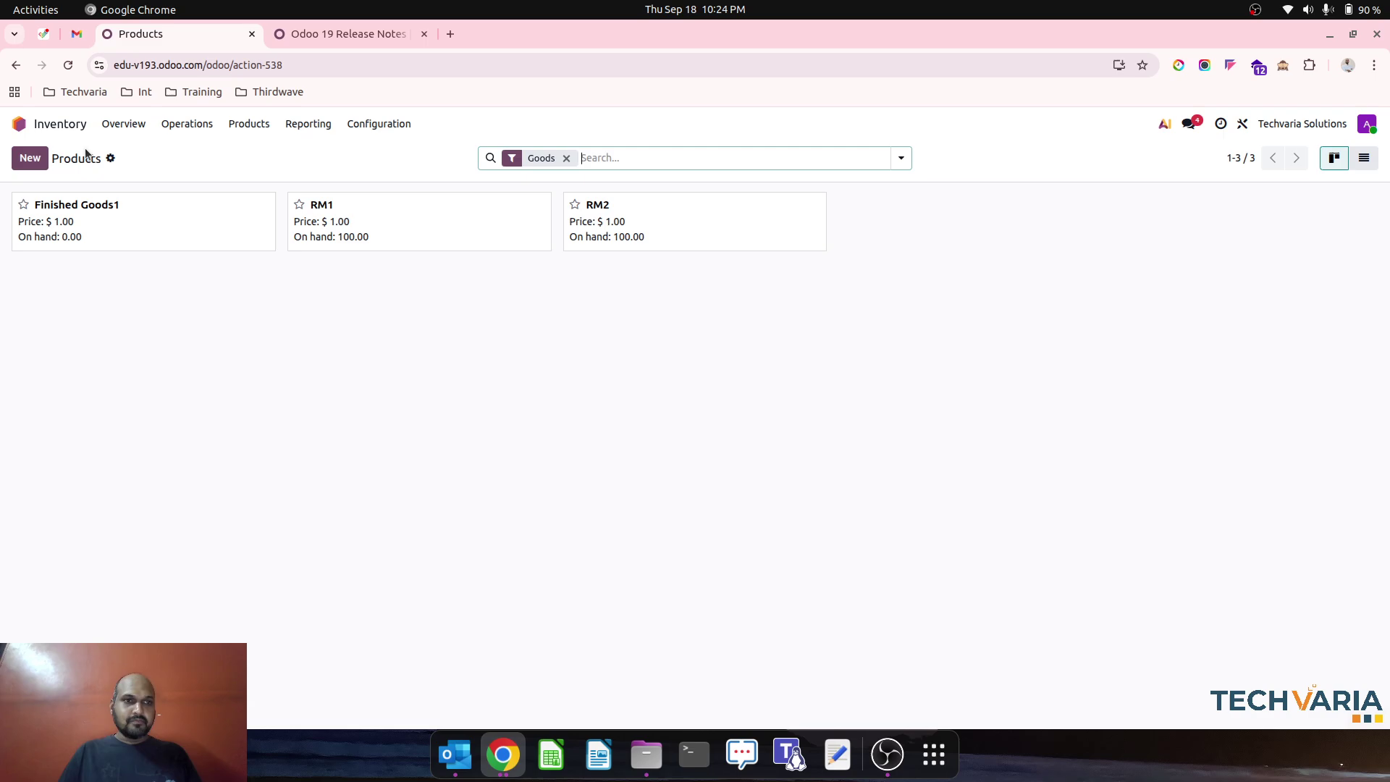
click(145, 234)
click(509, 156)
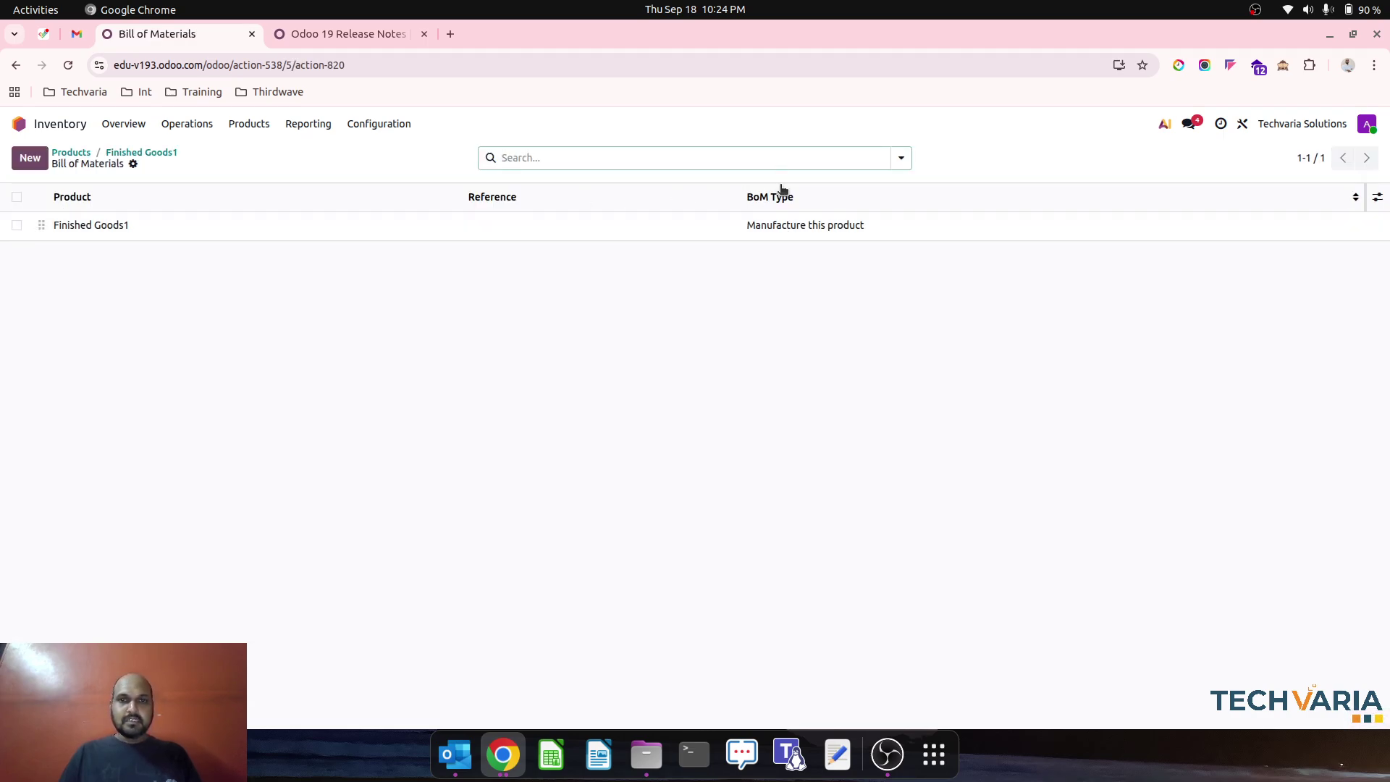
click(773, 236)
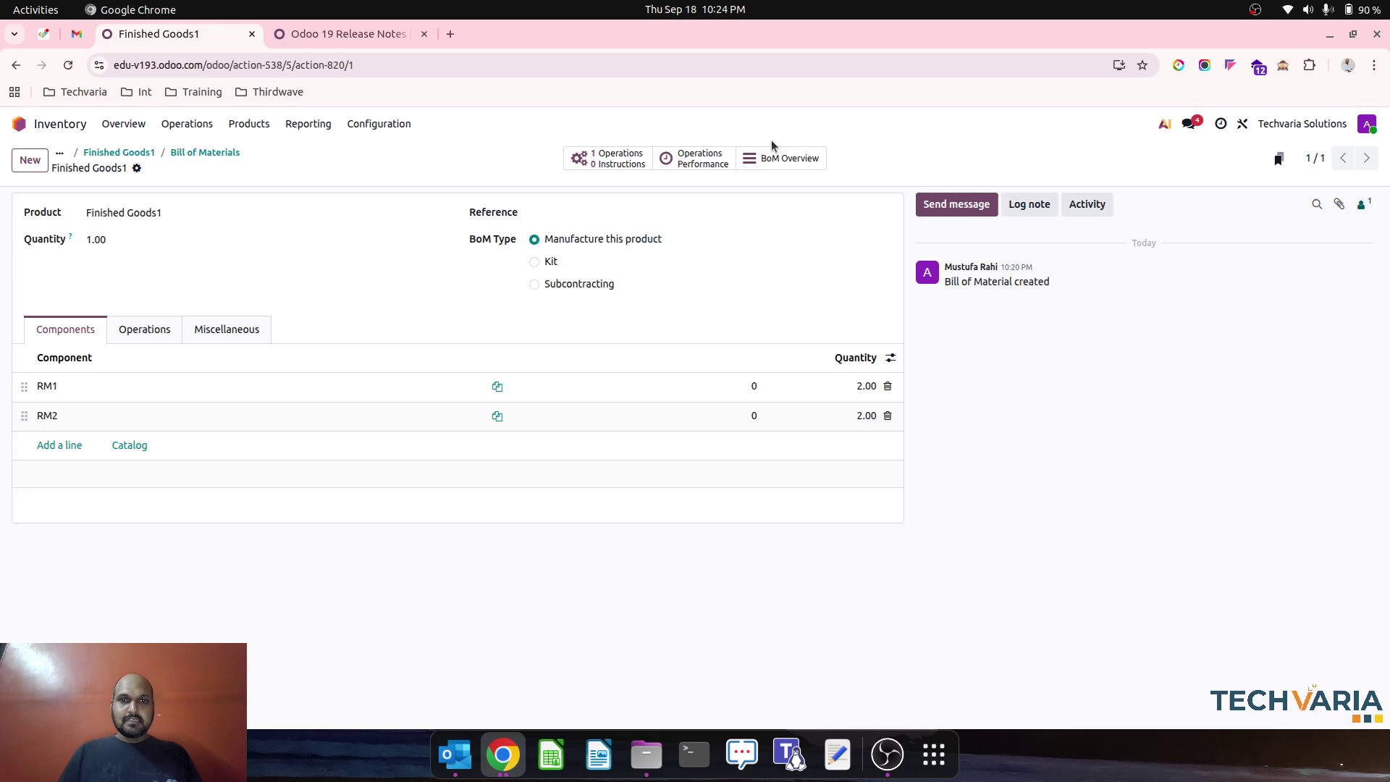
click(804, 157)
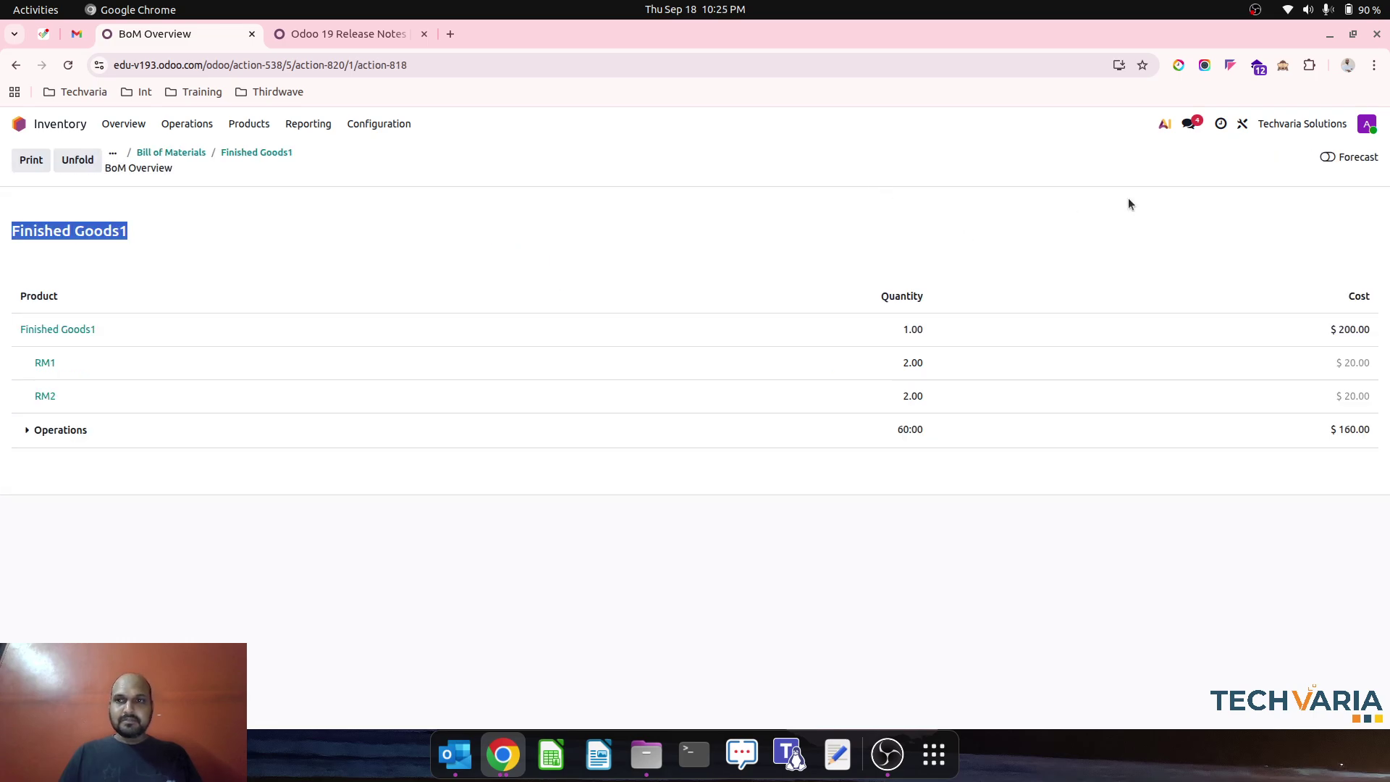
click(1330, 157)
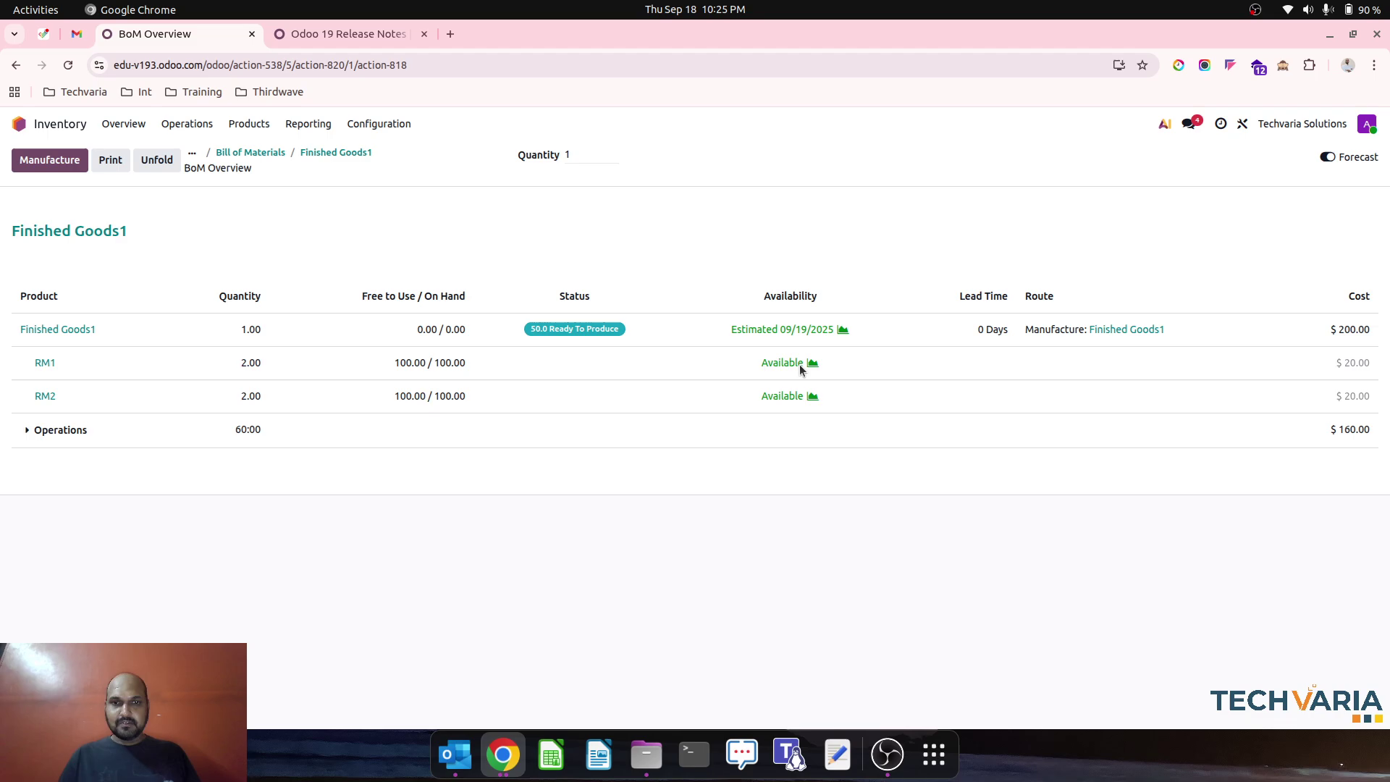
click(34, 430)
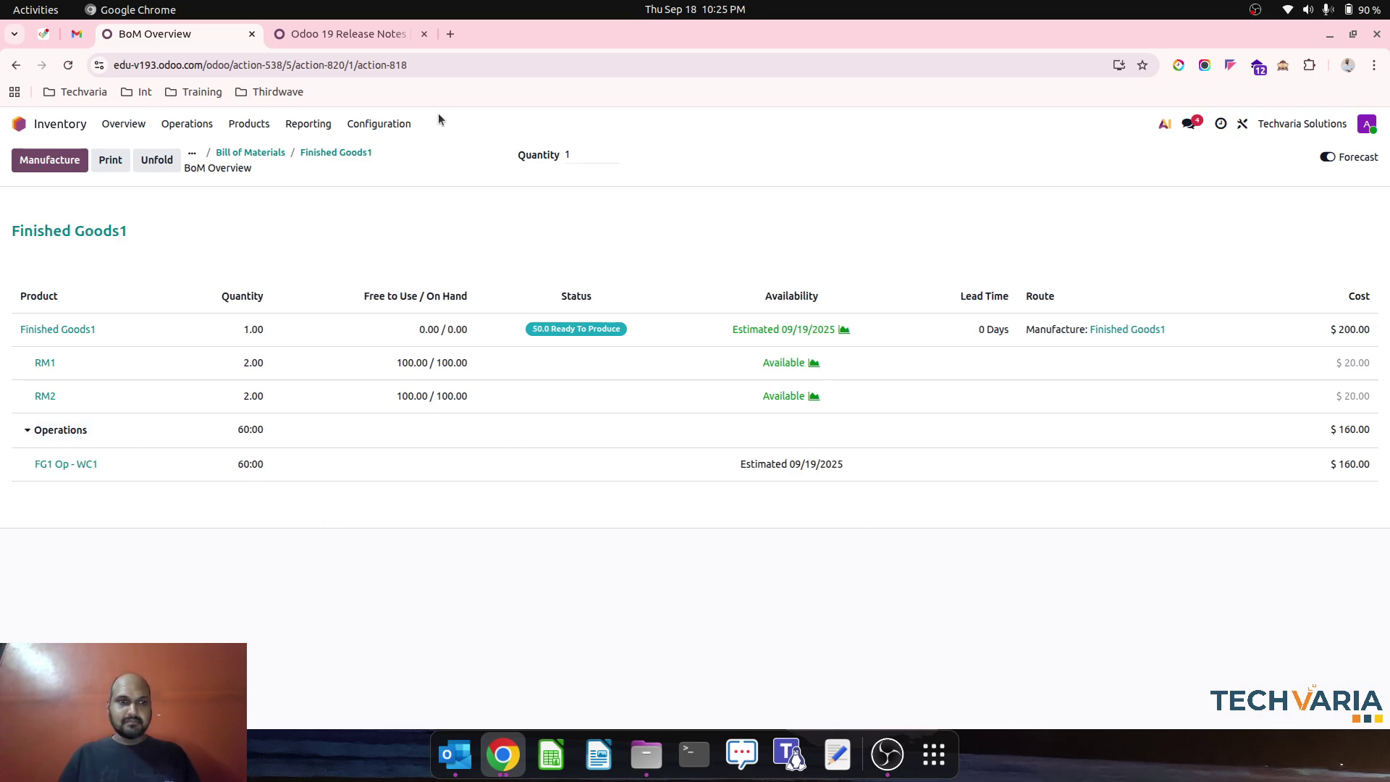
click(339, 152)
Create and save a new manufacturing order for 1.00 Finished Goods1.
click(210, 150)
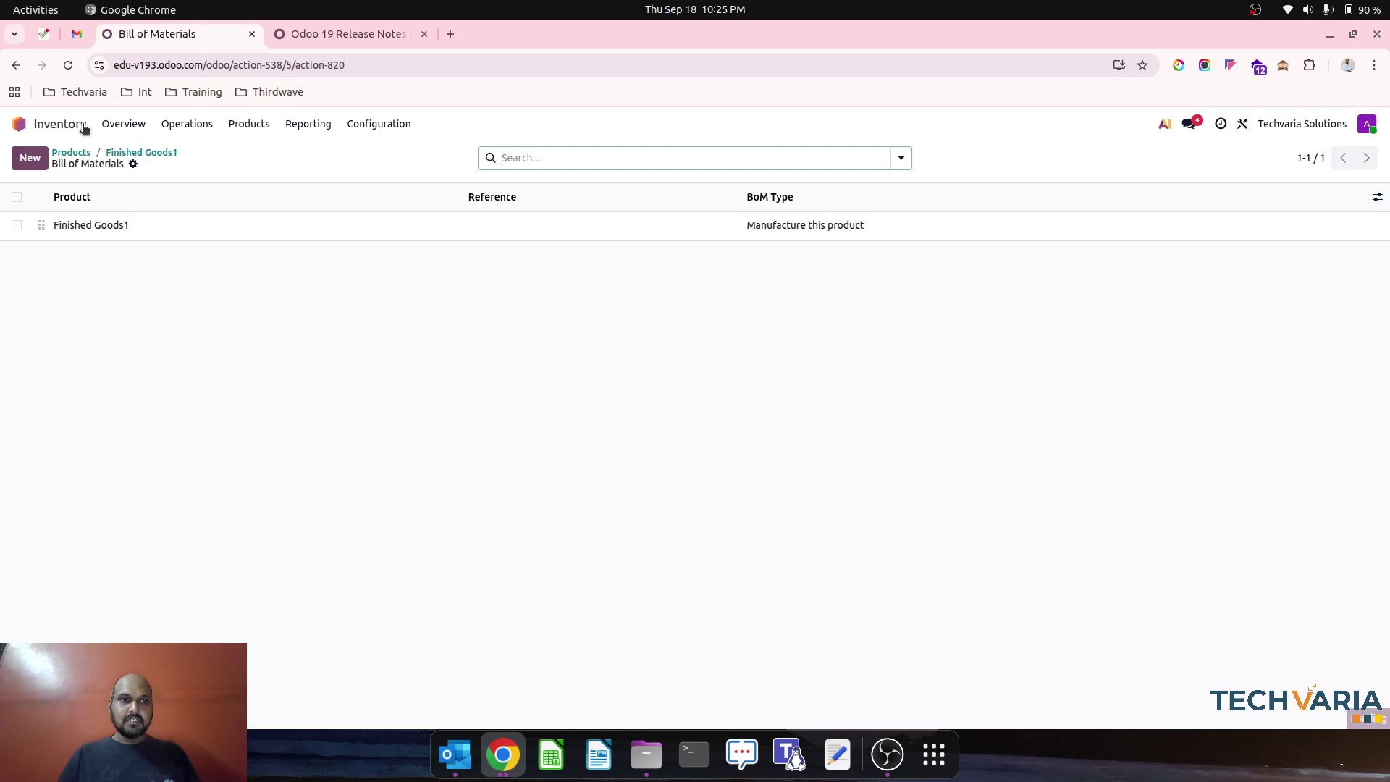
click(84, 128)
click(552, 398)
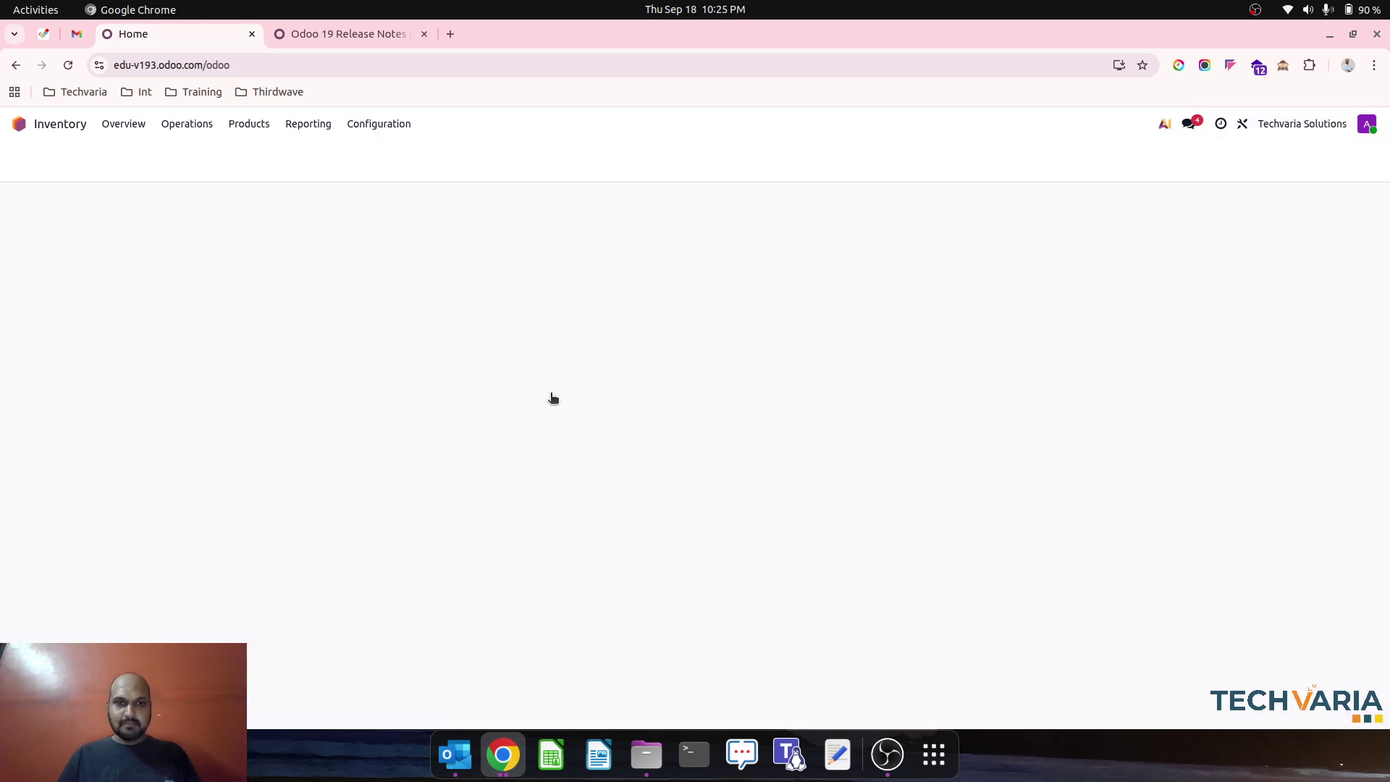
click(228, 124)
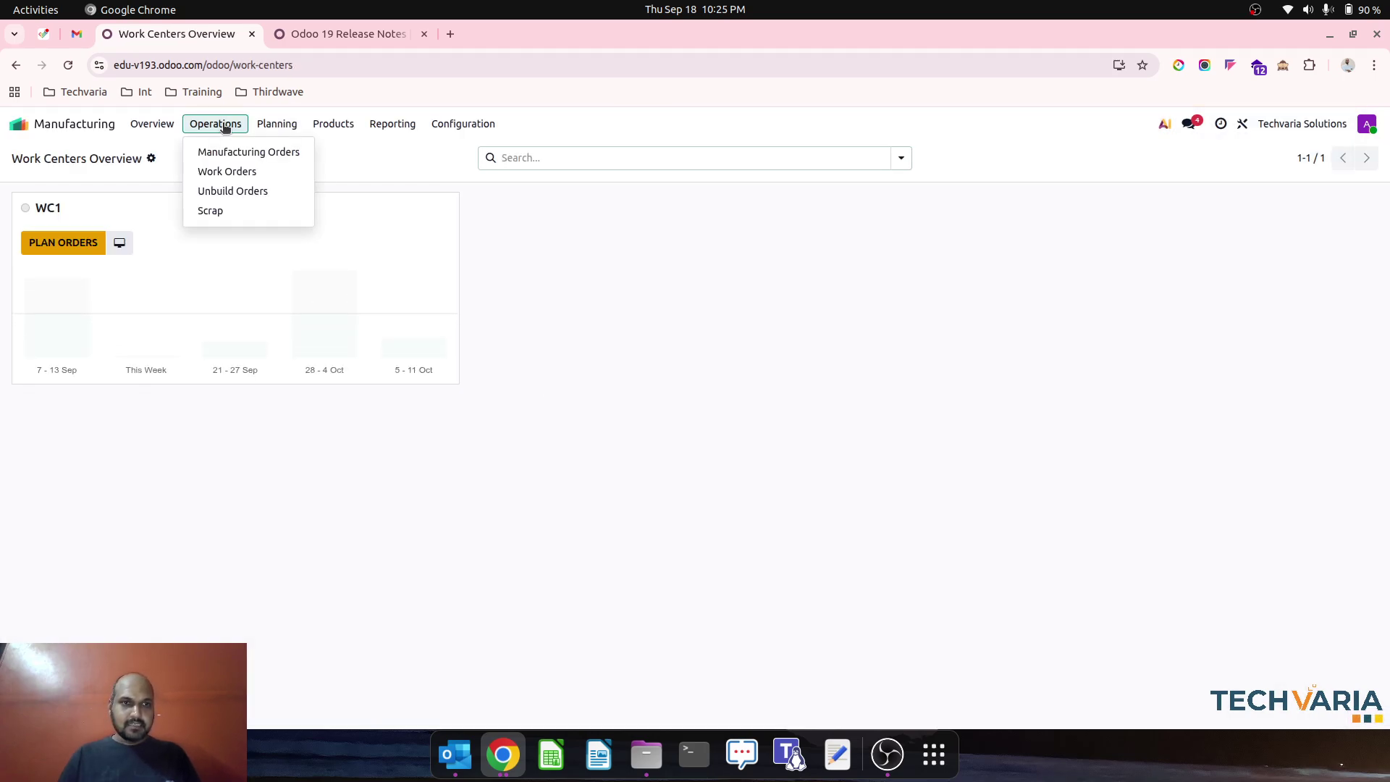
click(247, 152)
click(29, 157)
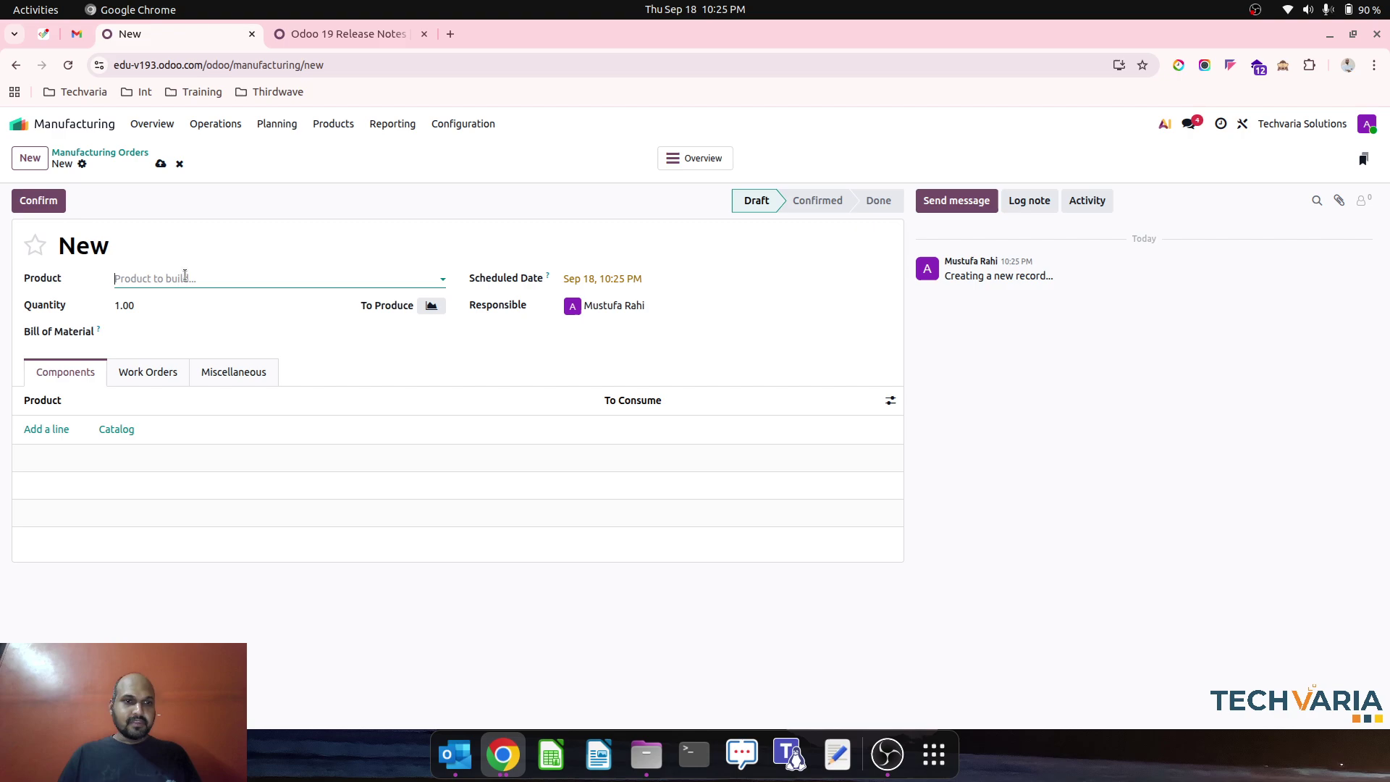
click(185, 277)
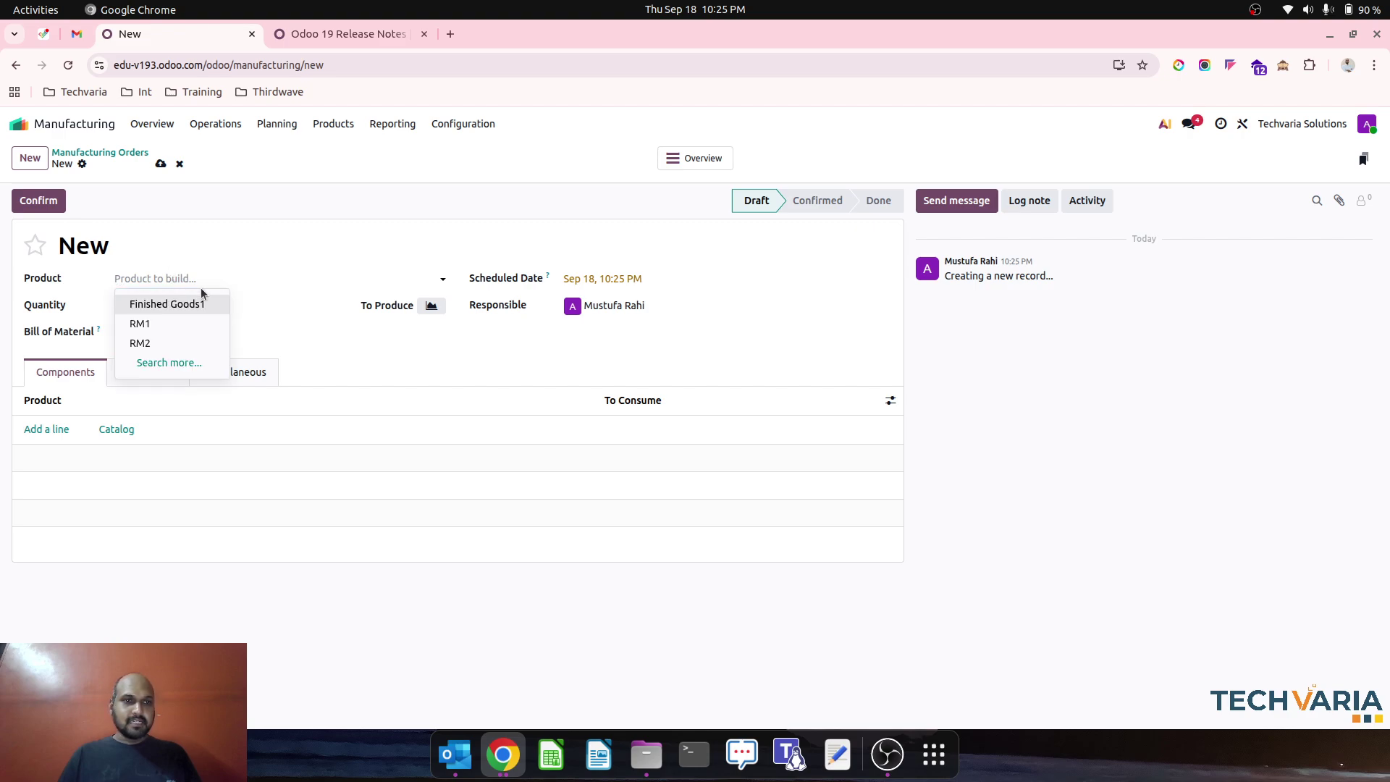
click(193, 304)
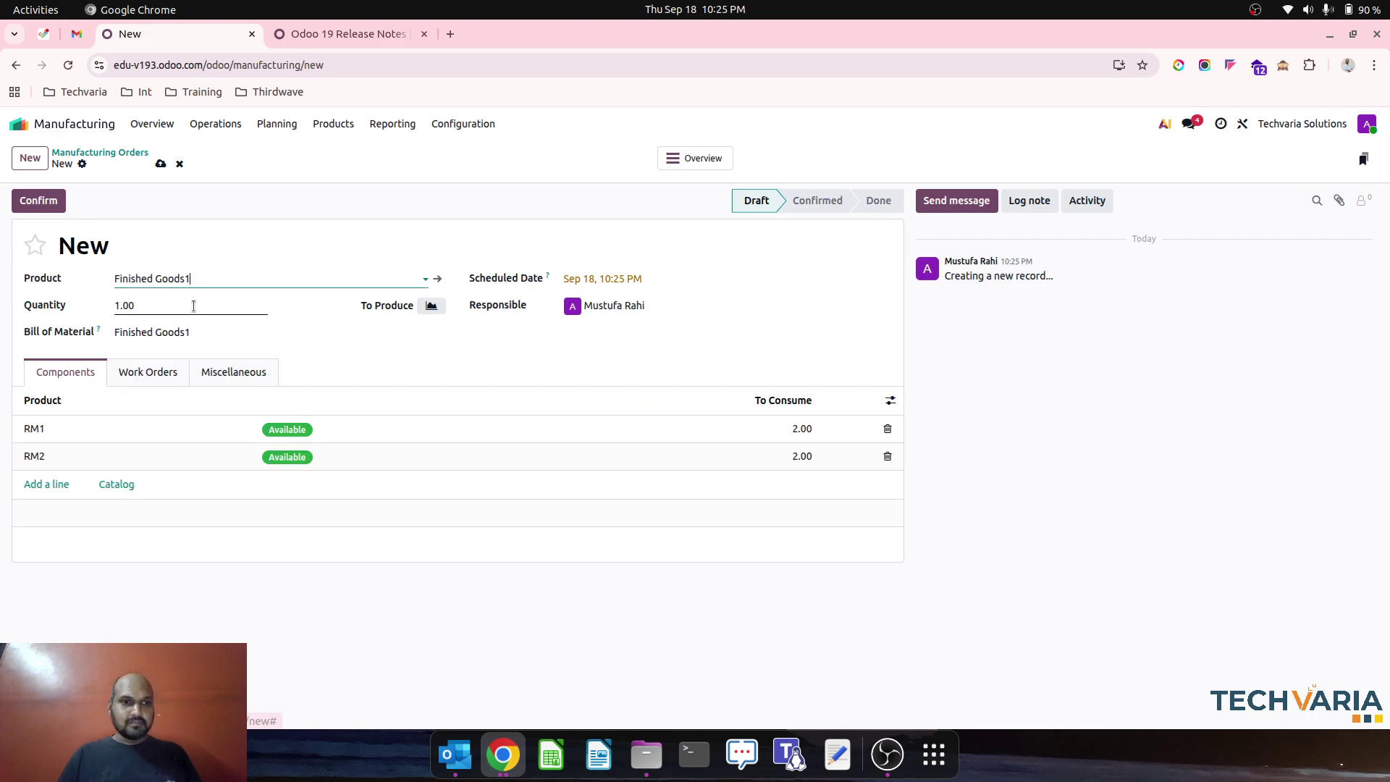
click(182, 307)
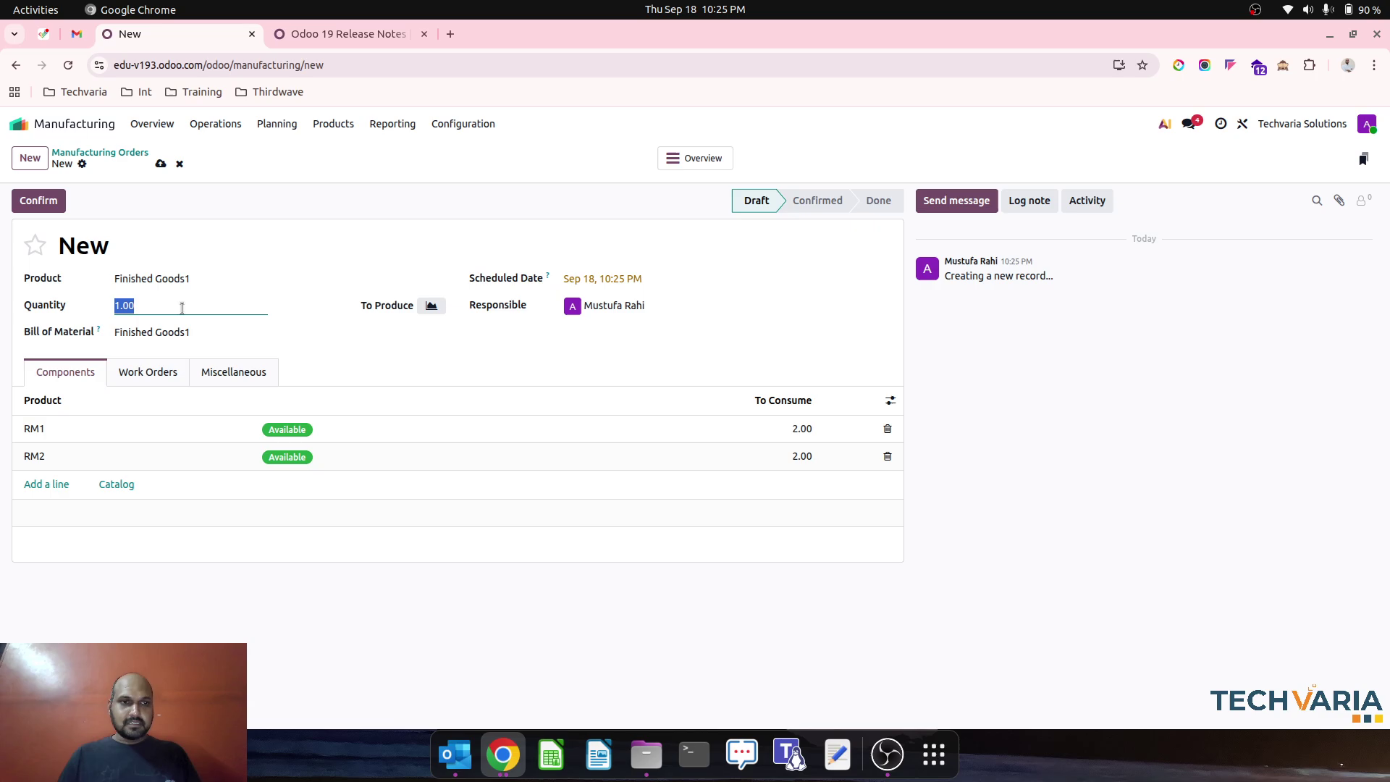
click(161, 164)
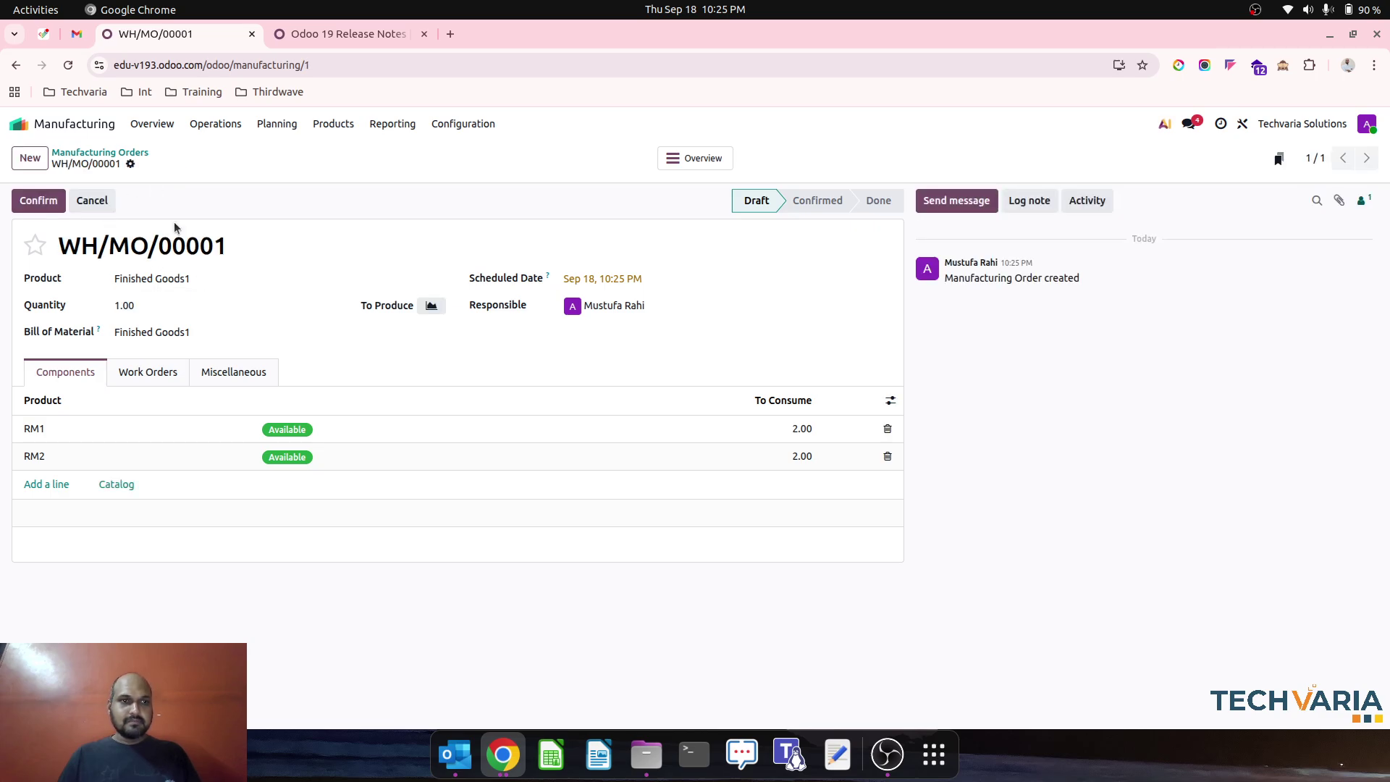
Confirm and produce all of WH/MO/00001, then view its $200.00 MO Overview.
click(40, 208)
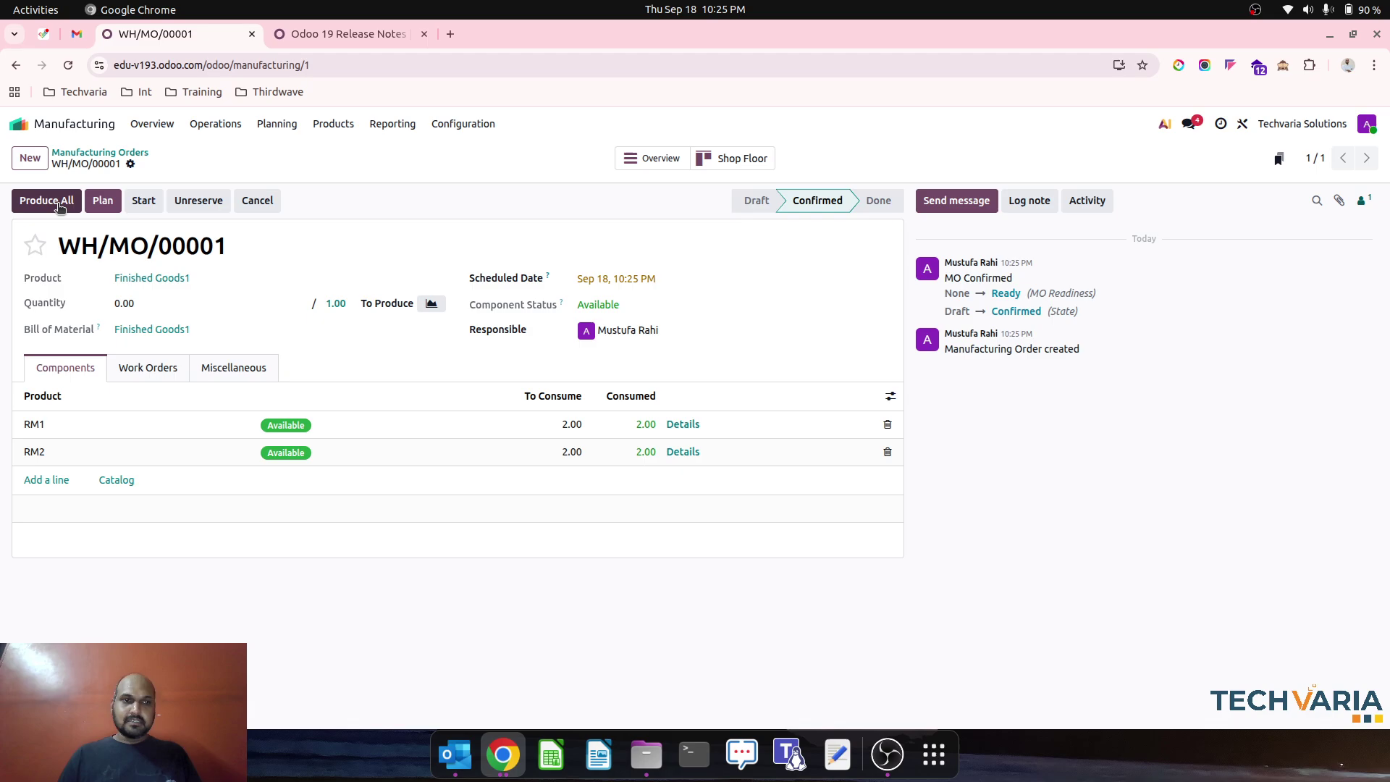
click(60, 207)
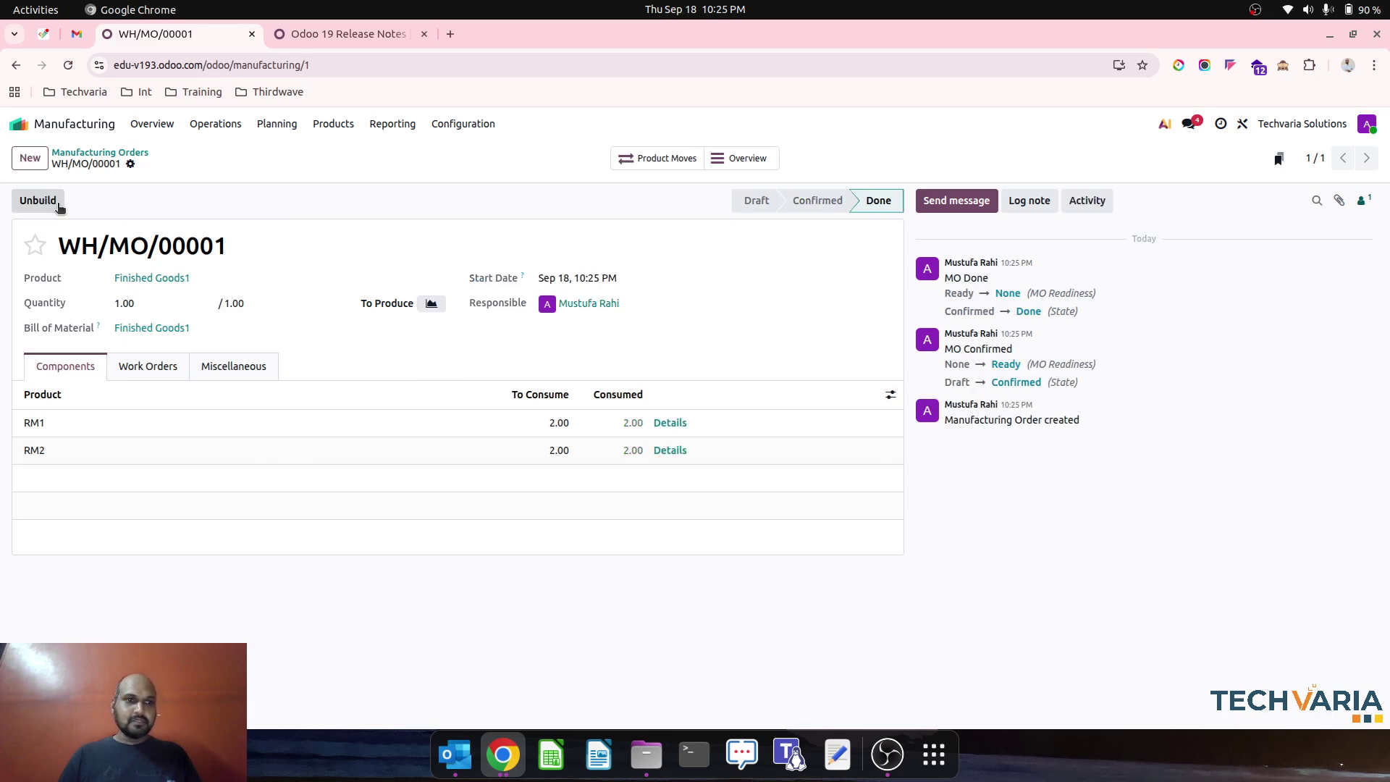
click(760, 167)
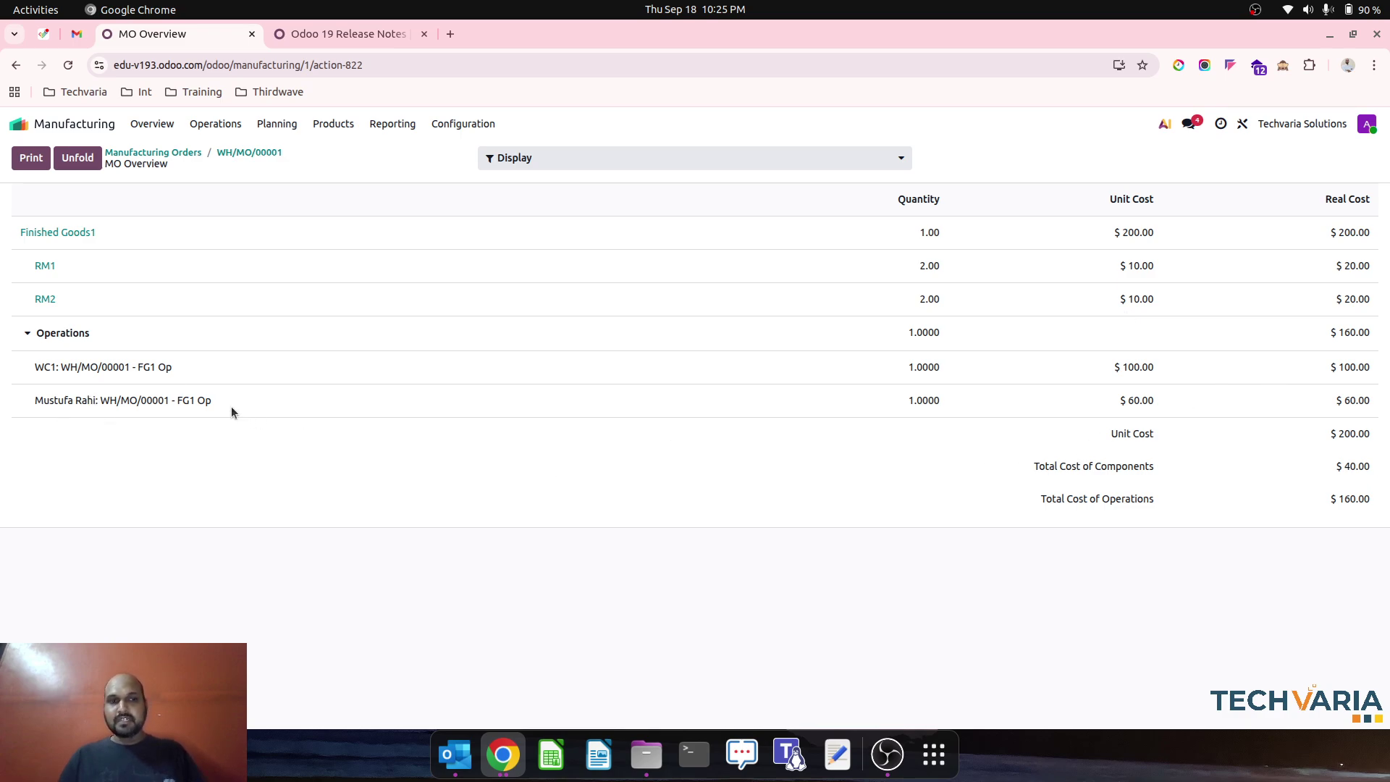
Highlight the employee's $60.00 operation real cost, then return to order WH/MO/00001.
double_click(1348, 399)
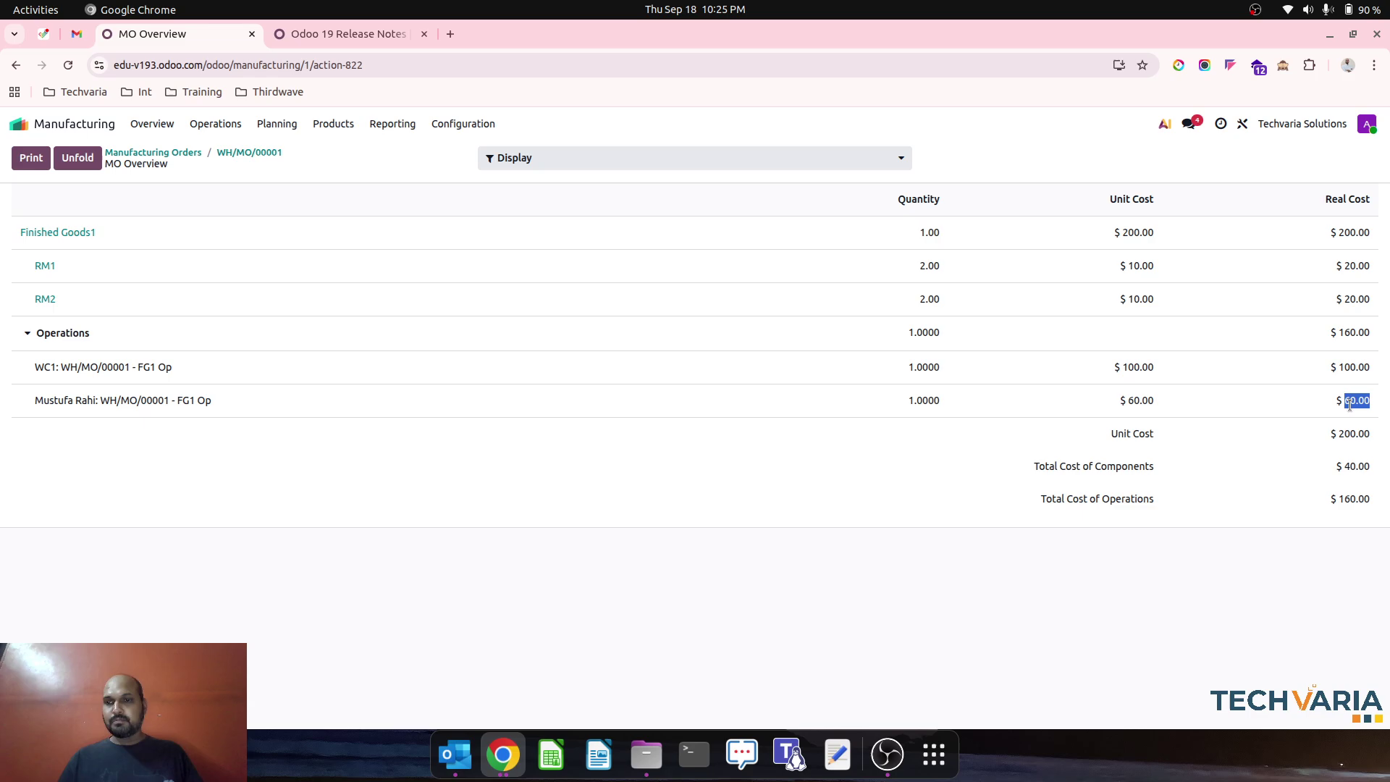
click(246, 152)
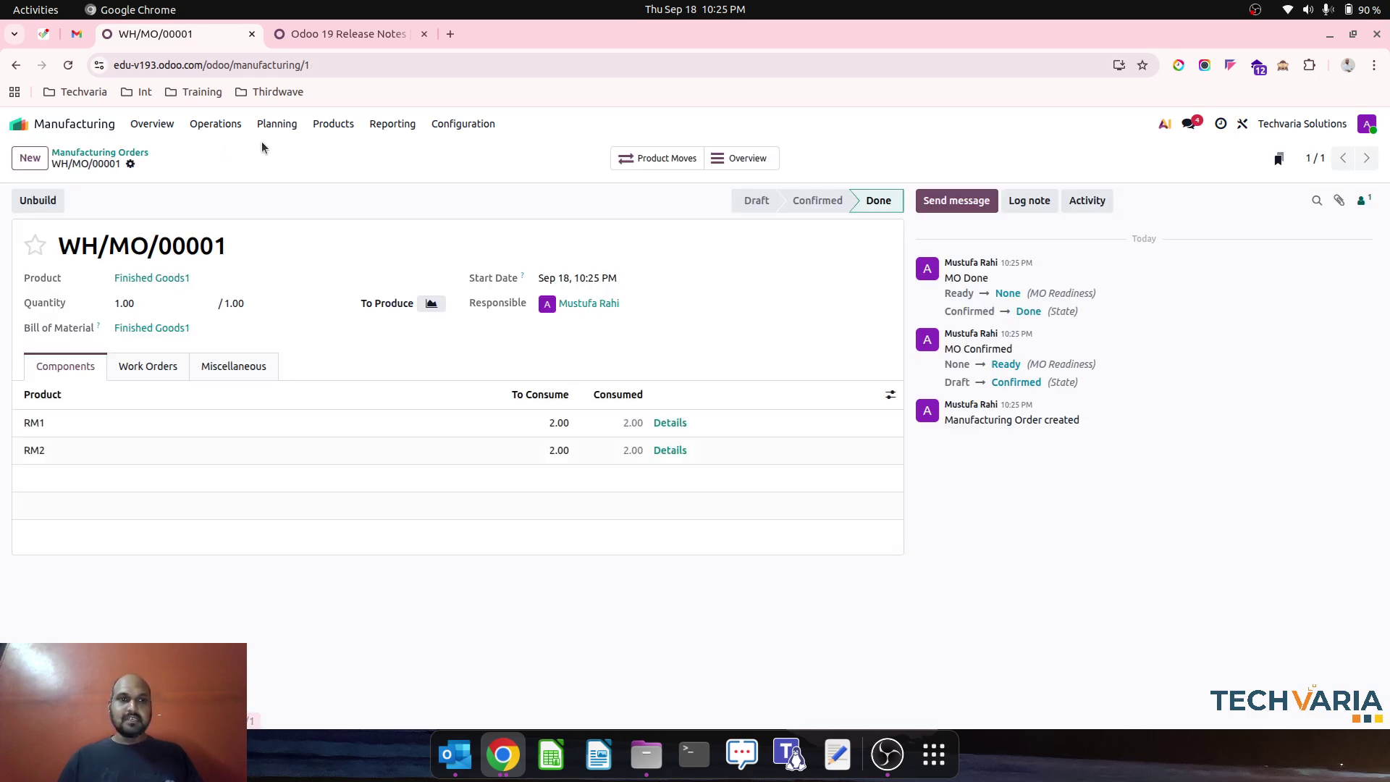
Change the employee's Hourly Cost to 100 in the Settings tab and save the record.
click(76, 128)
text(empl)
key(Return)
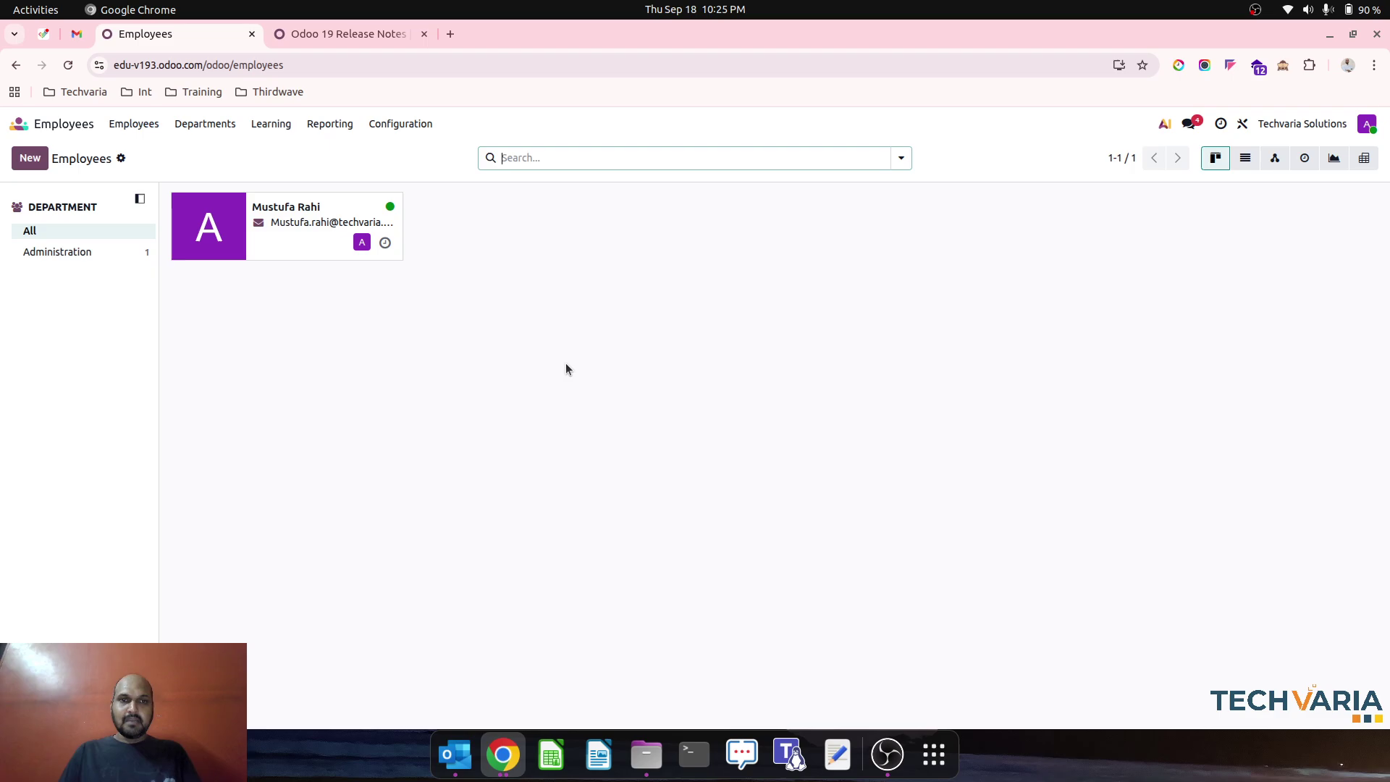
click(301, 226)
click(423, 390)
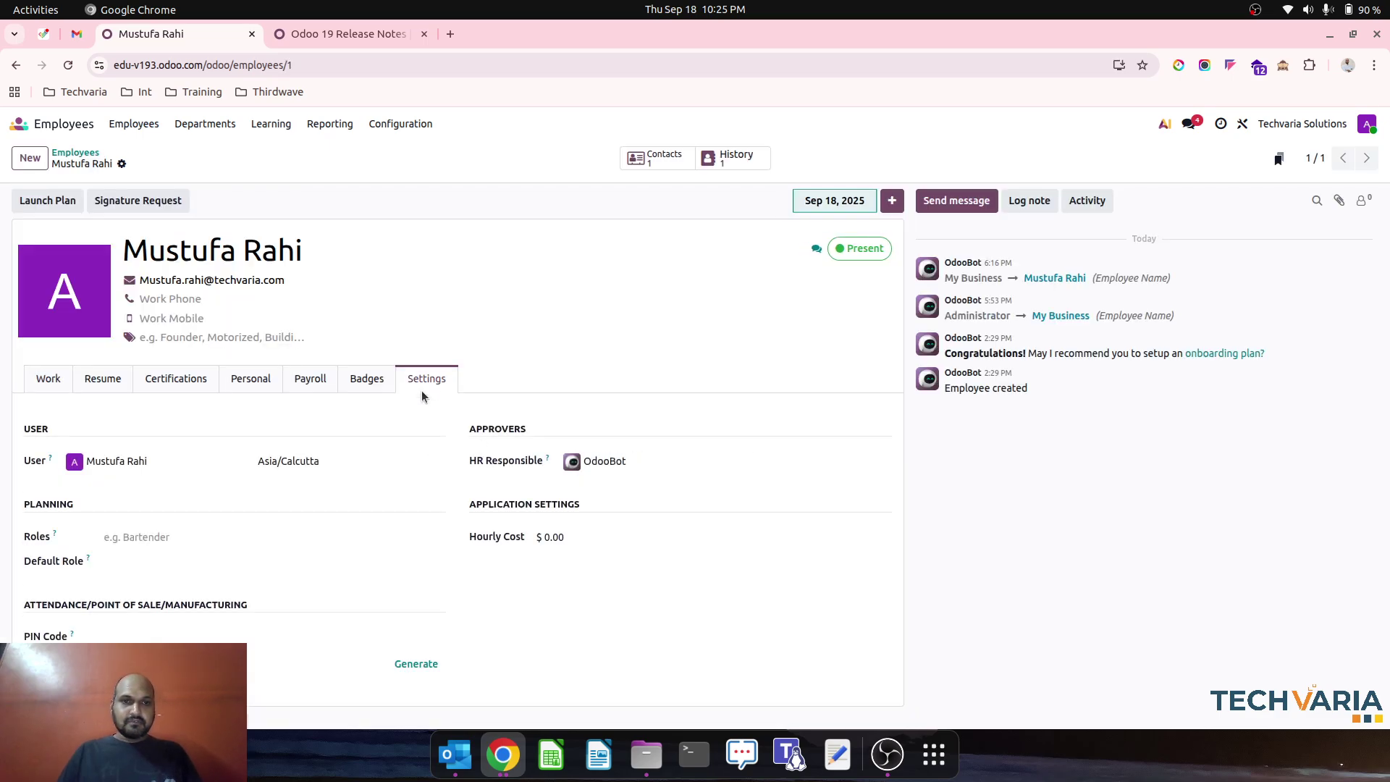
click(598, 539)
text(100)
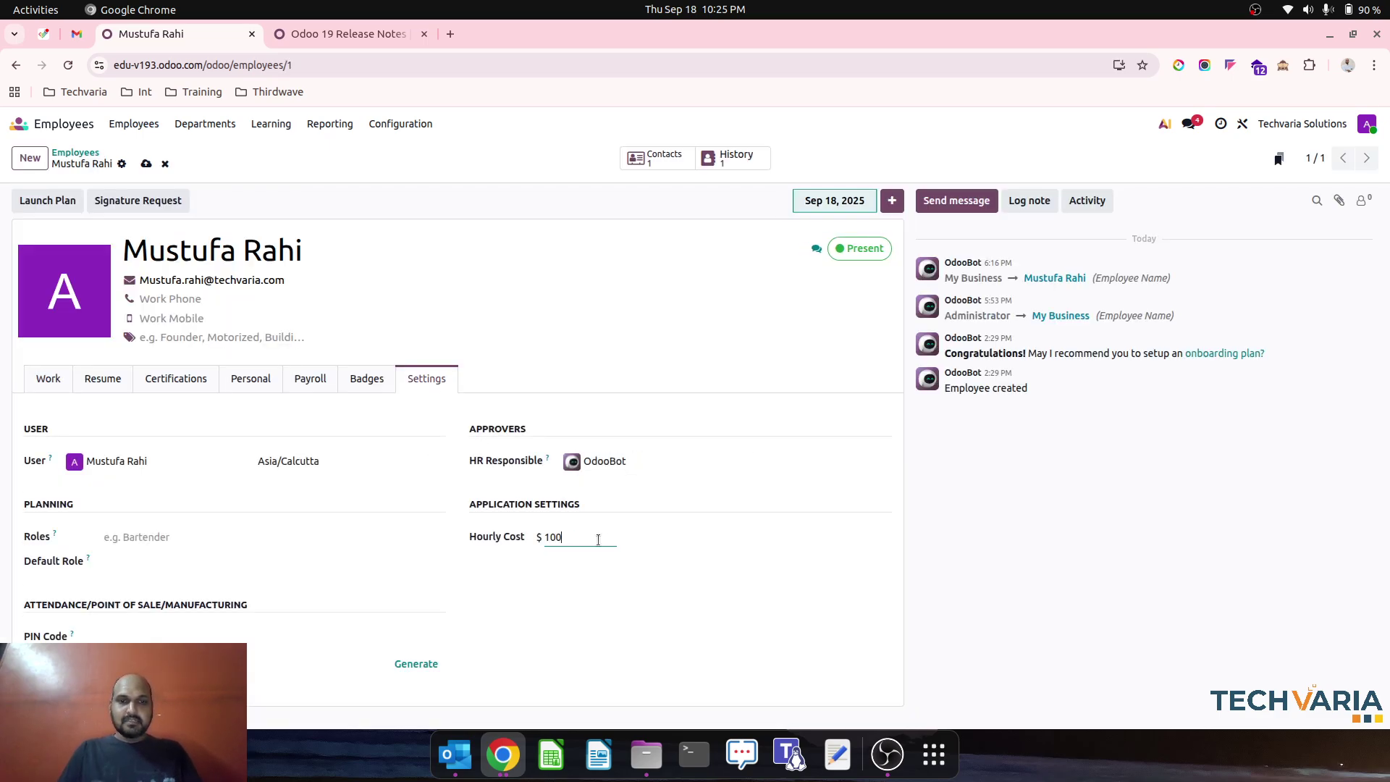
click(570, 617)
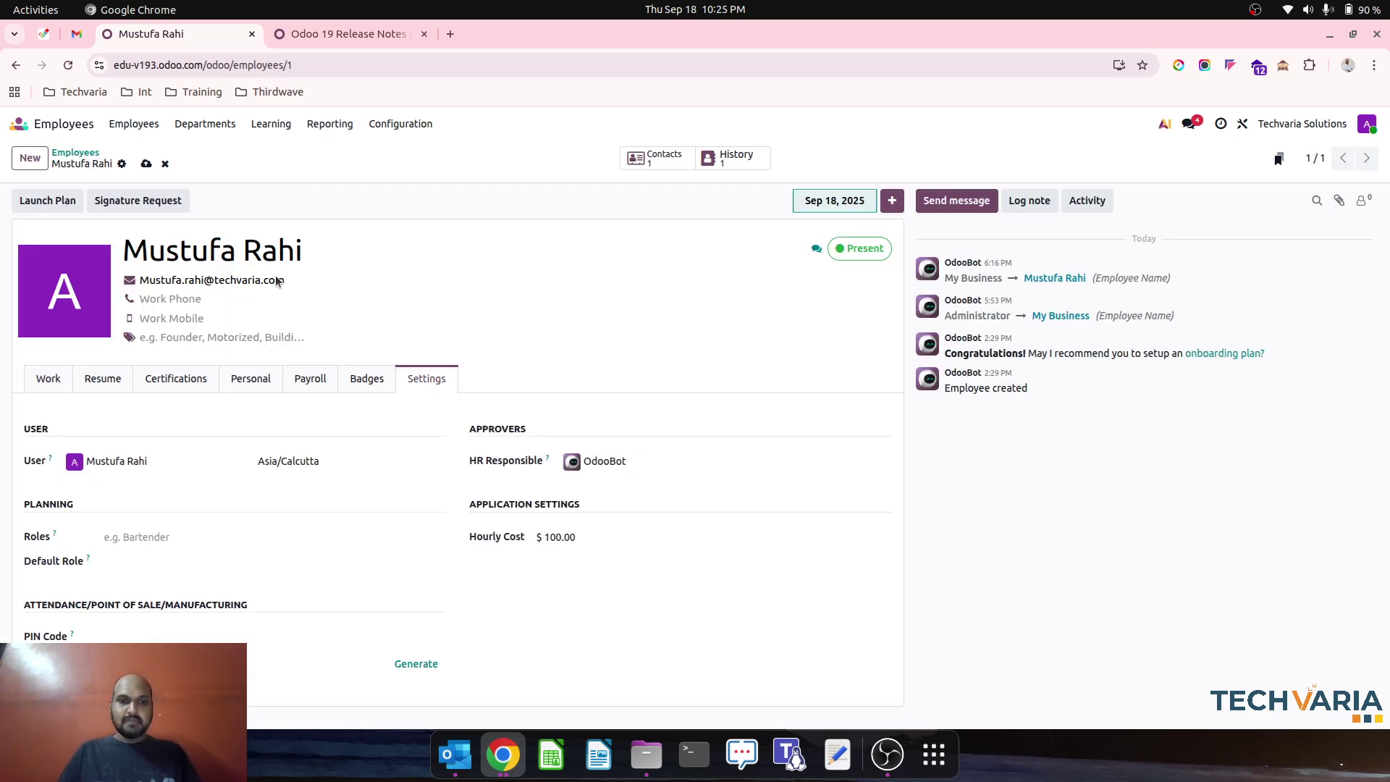
click(147, 164)
Create and save a new manufacturing order for one Finished Goods1.
click(22, 125)
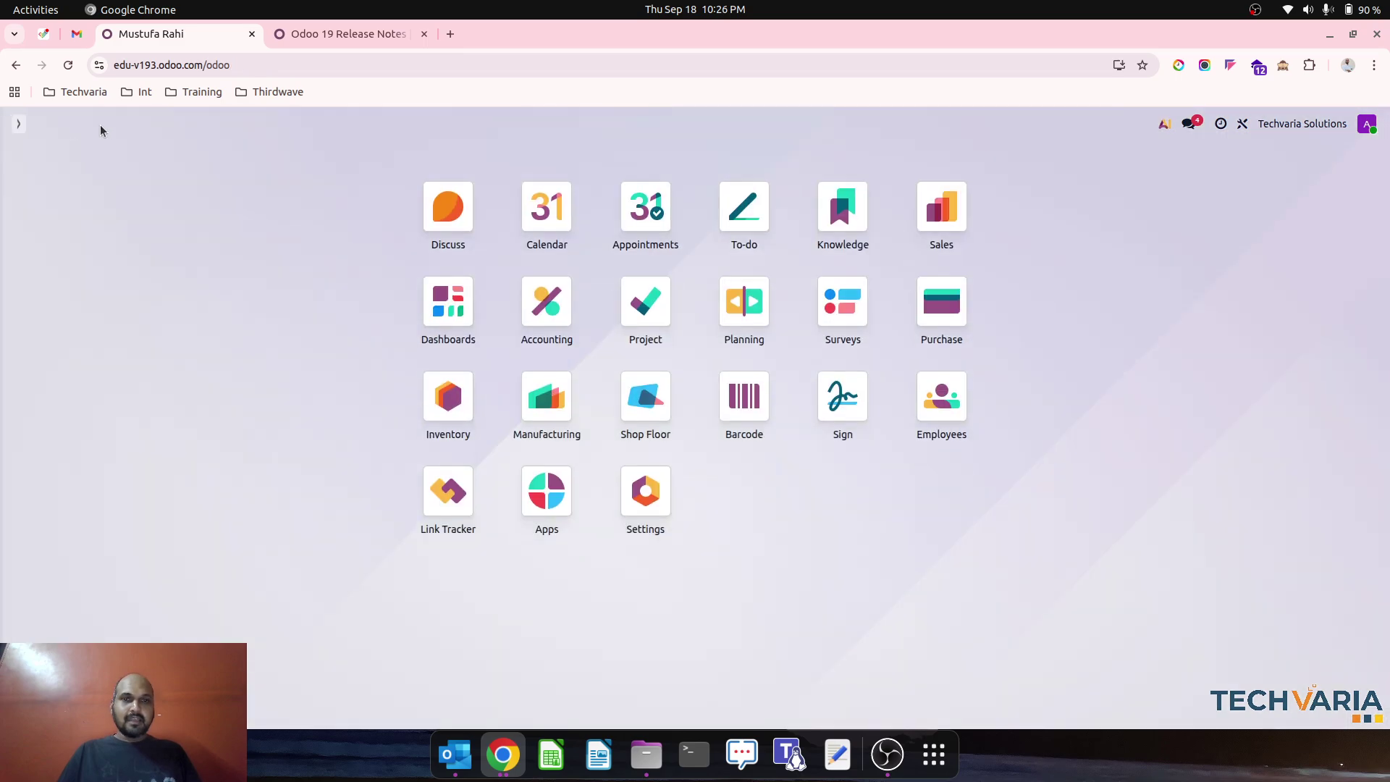
text(manu)
key(Return)
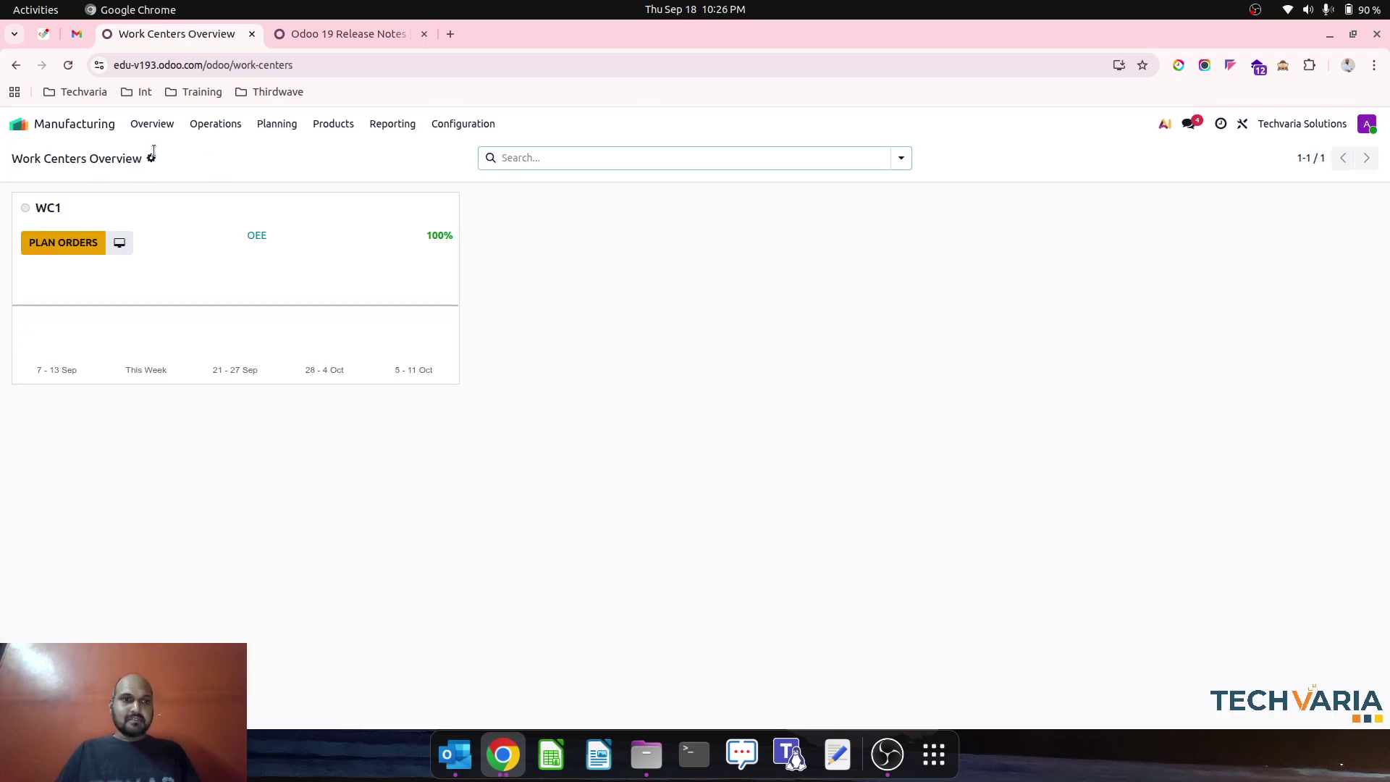
click(236, 131)
click(220, 152)
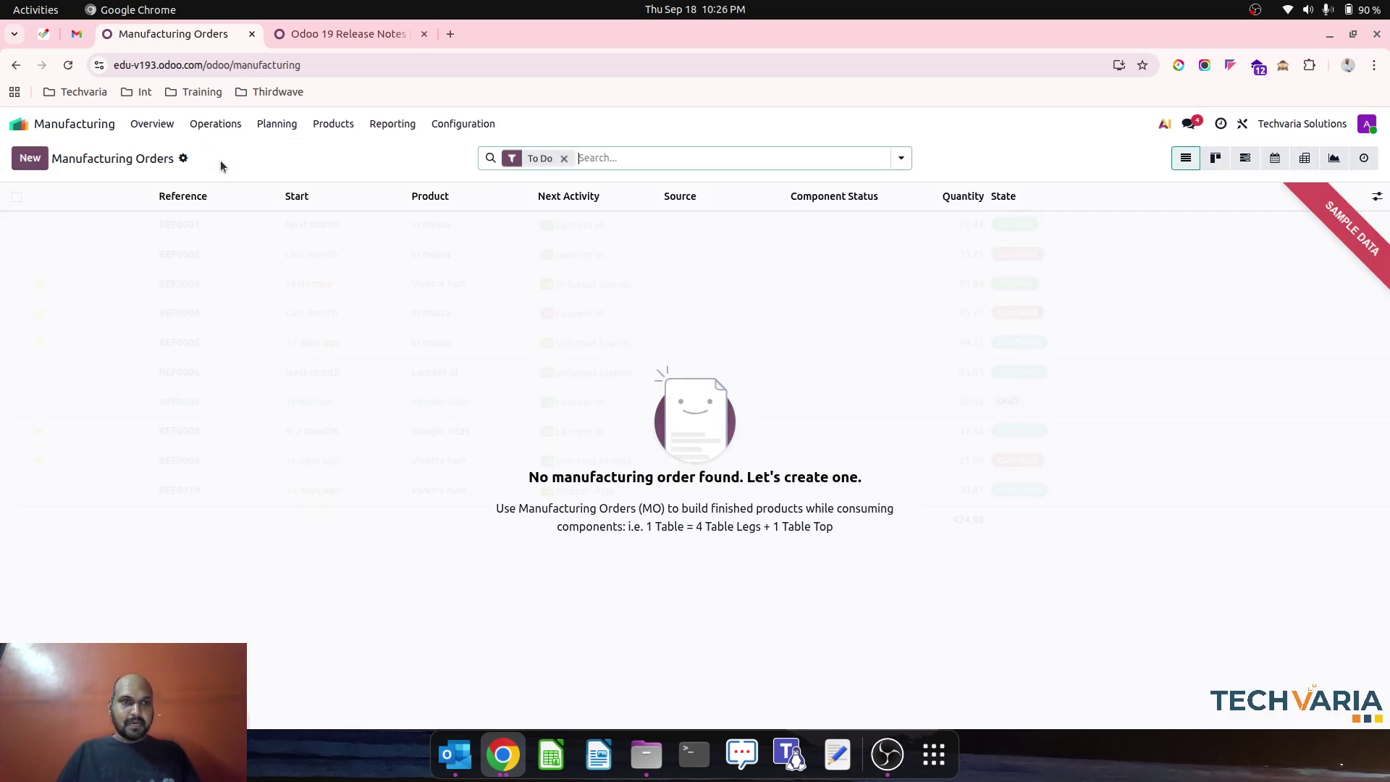
click(36, 160)
click(187, 280)
click(186, 302)
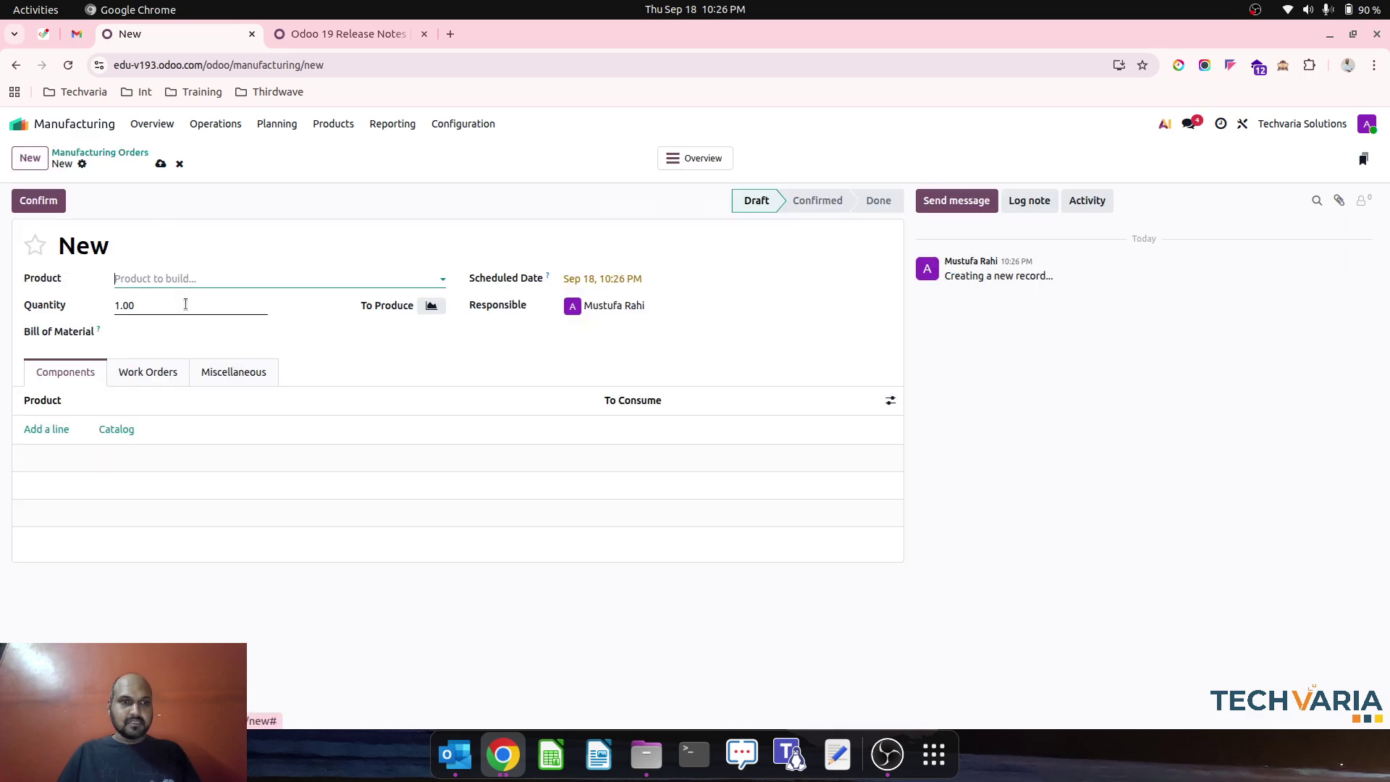
click(693, 159)
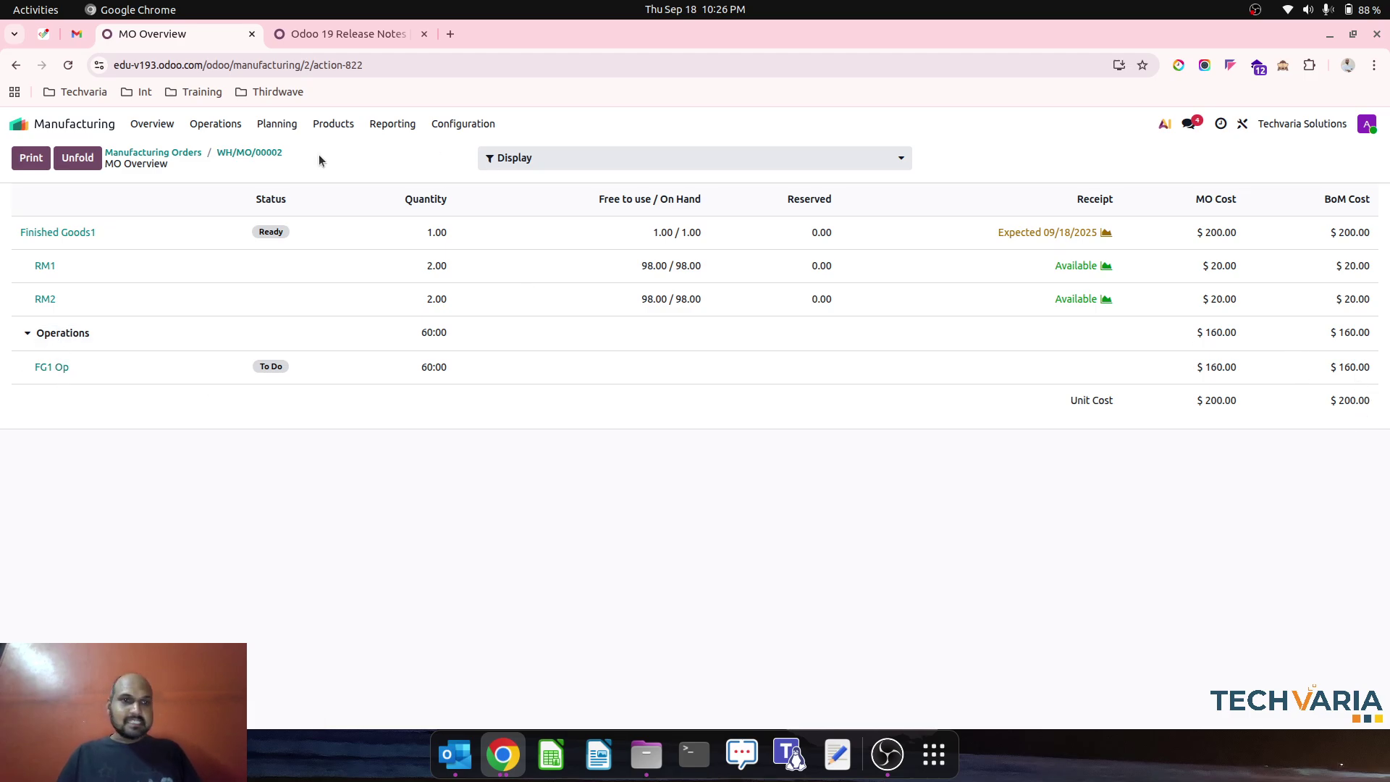
Confirm WH/MO/00002 and set its FG1 Op work order to In Progress.
click(249, 153)
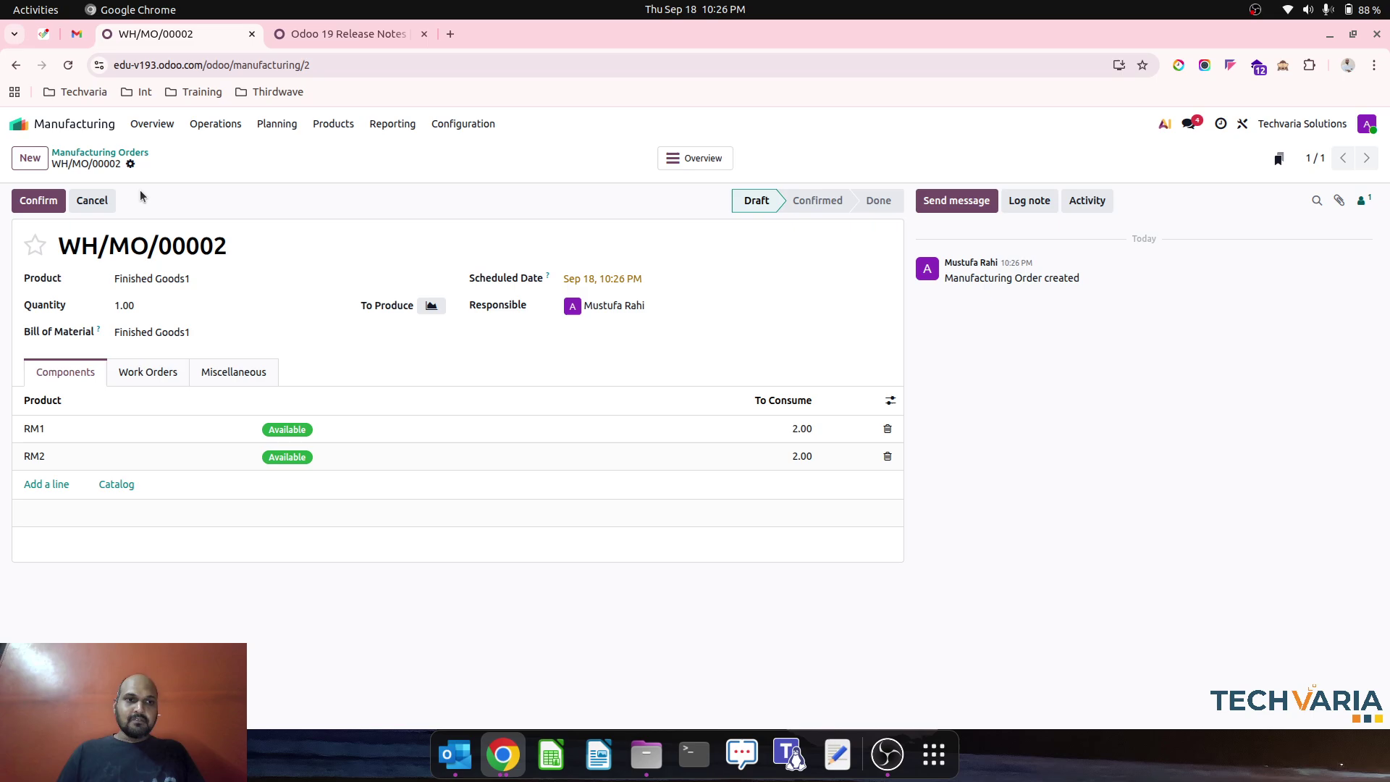
click(40, 205)
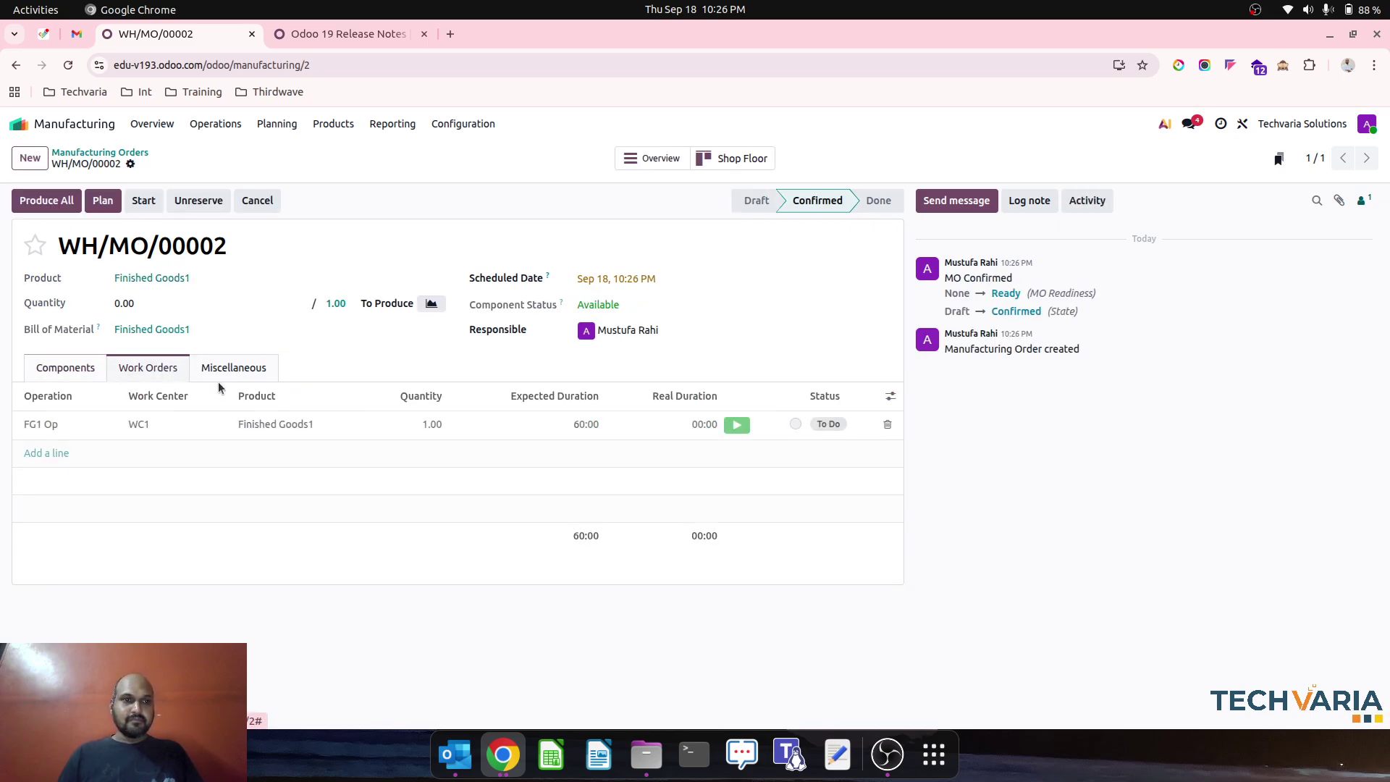
click(797, 426)
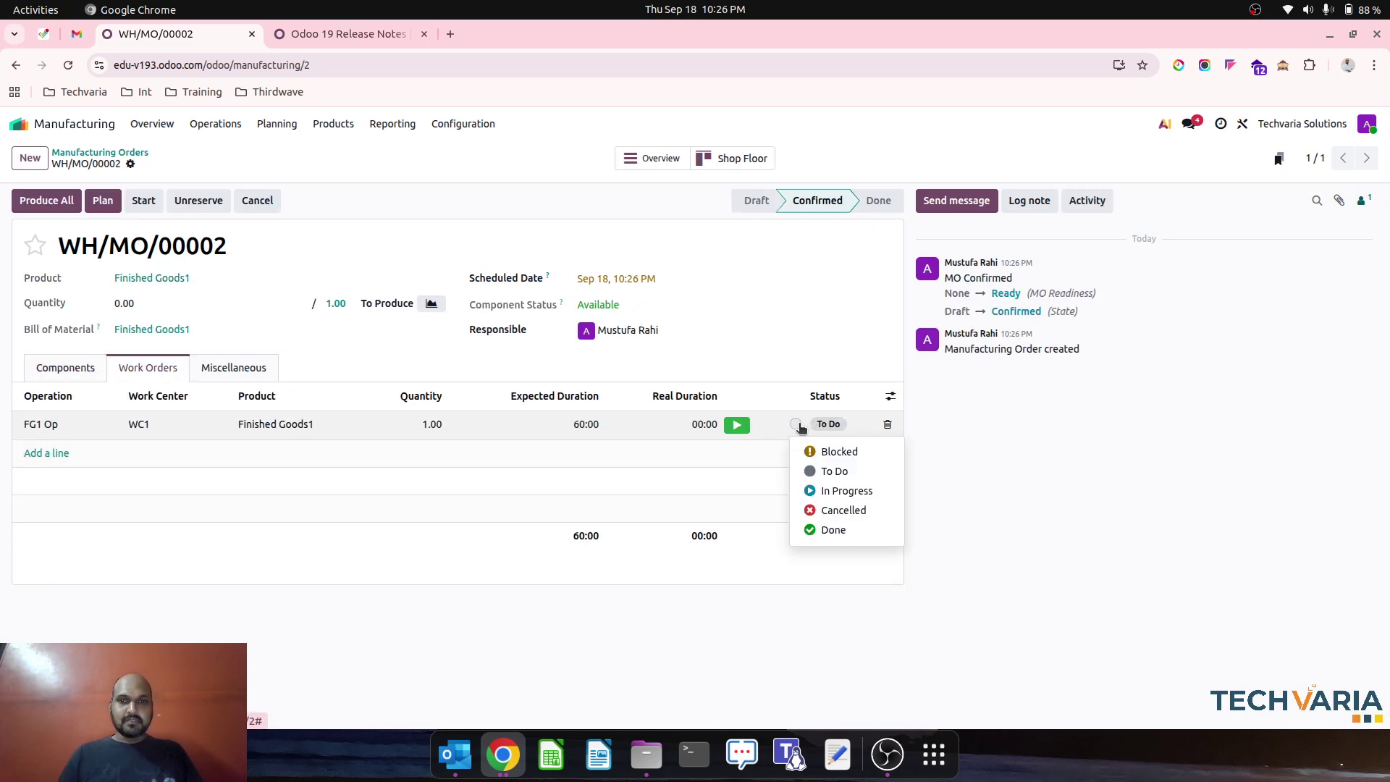
click(852, 497)
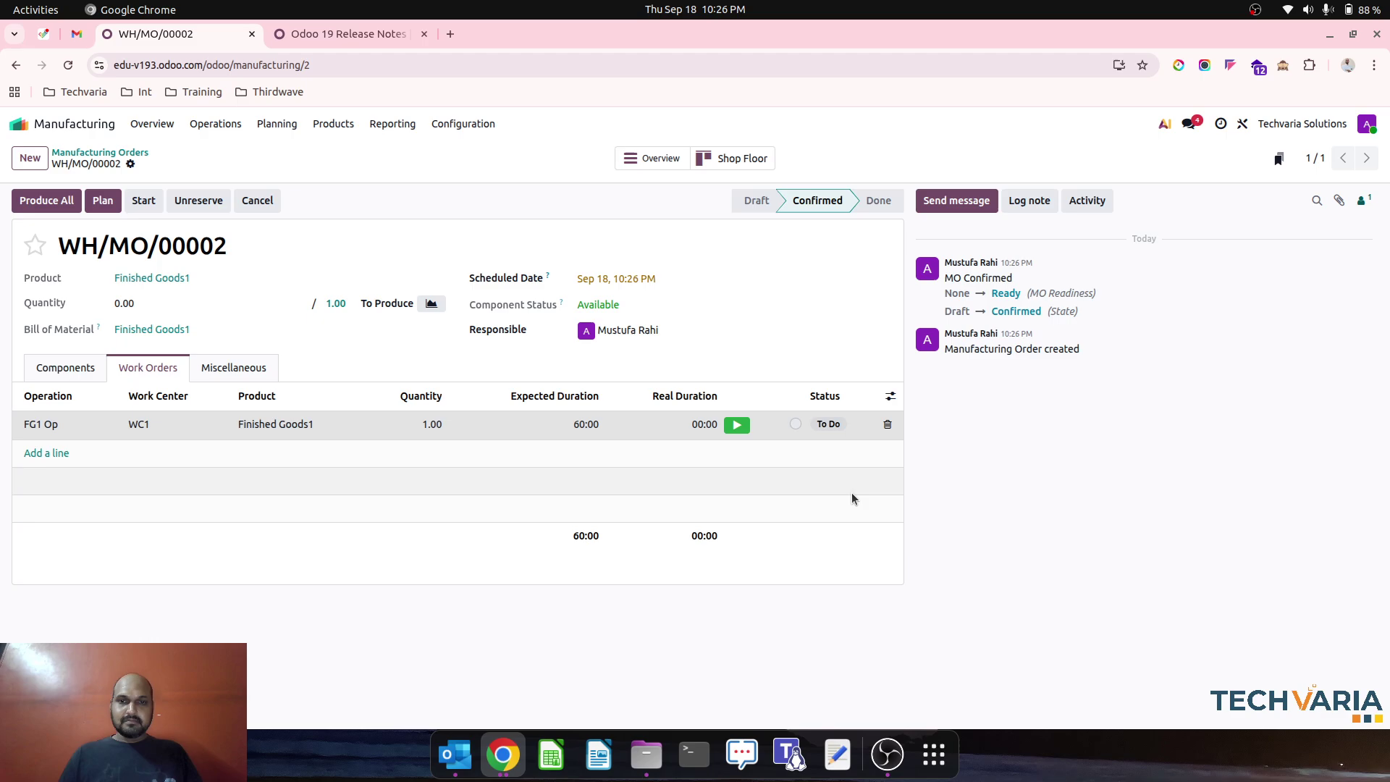
Show the Assigned column, mark FG1 Op done, and open its time tracking details.
click(890, 396)
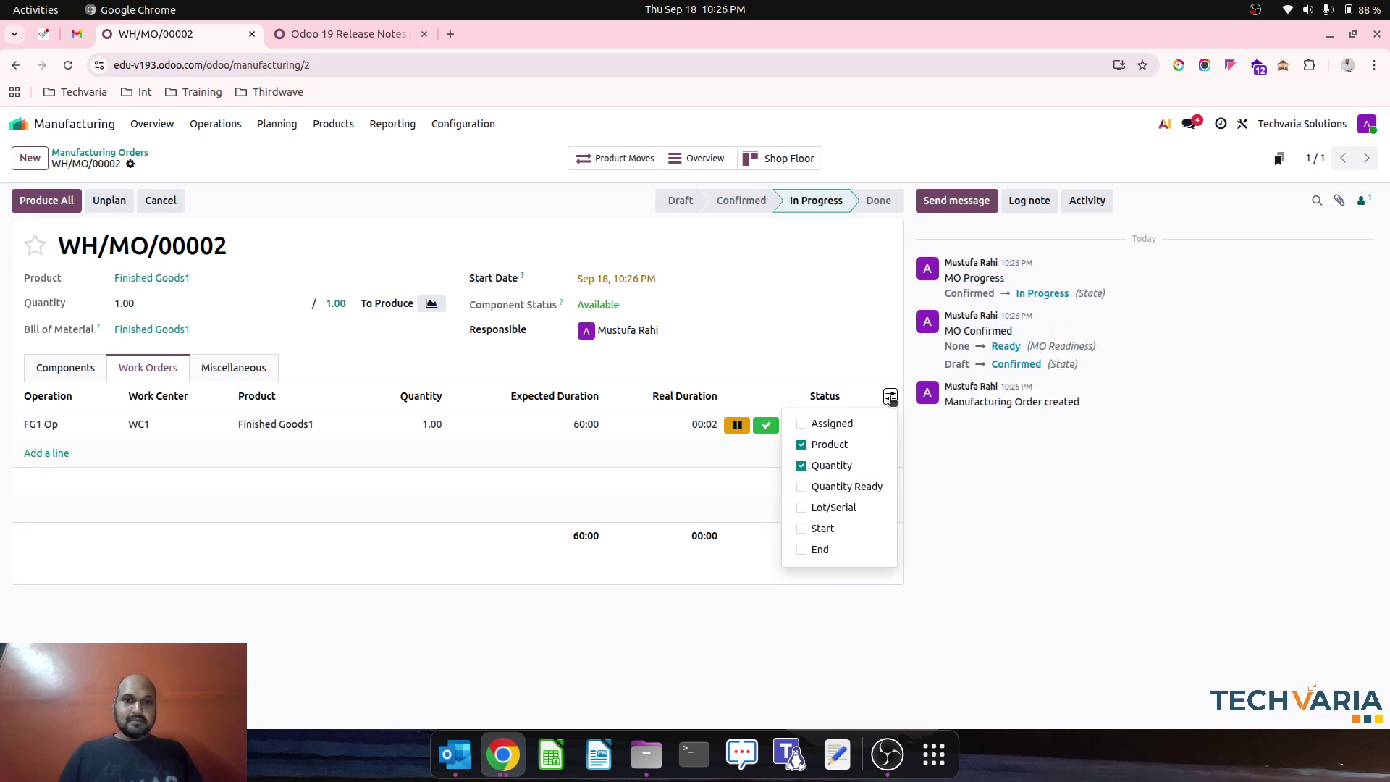
click(801, 423)
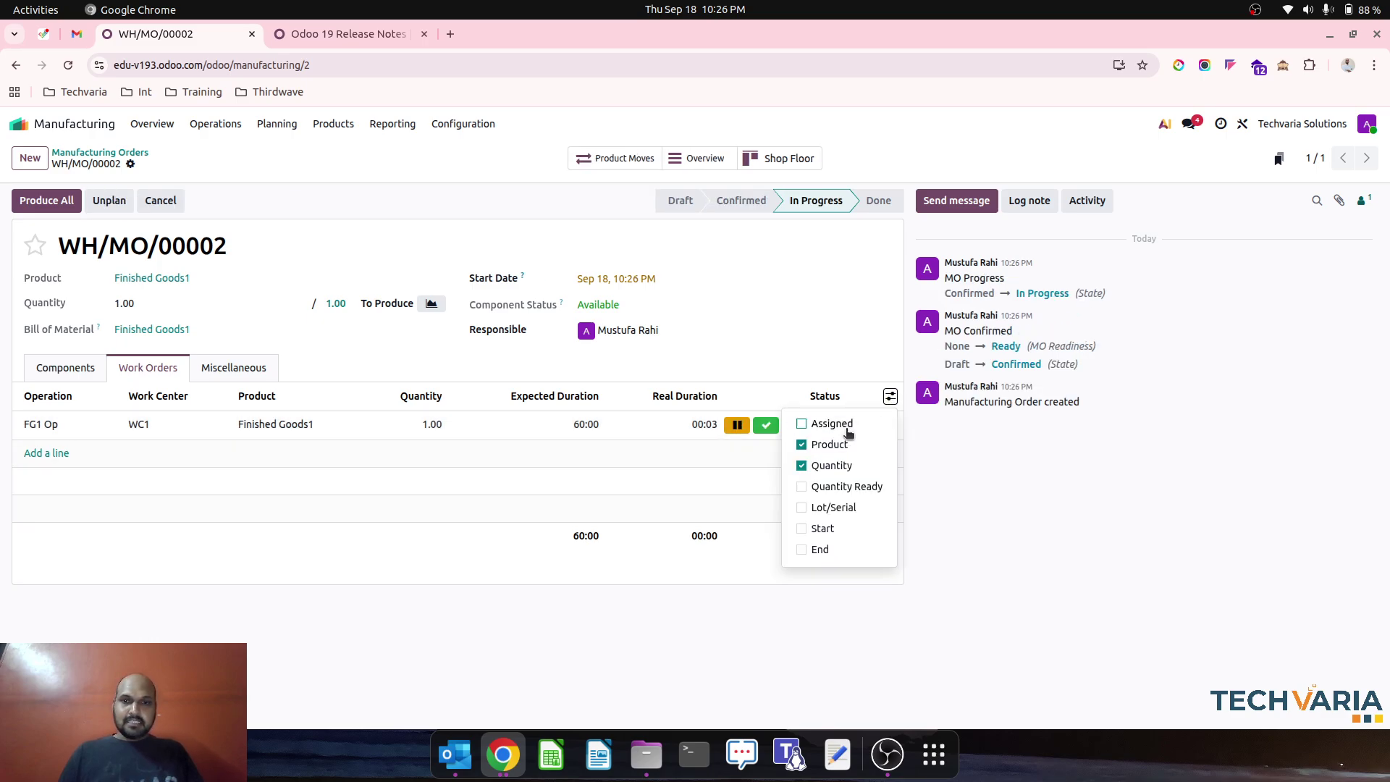
click(326, 357)
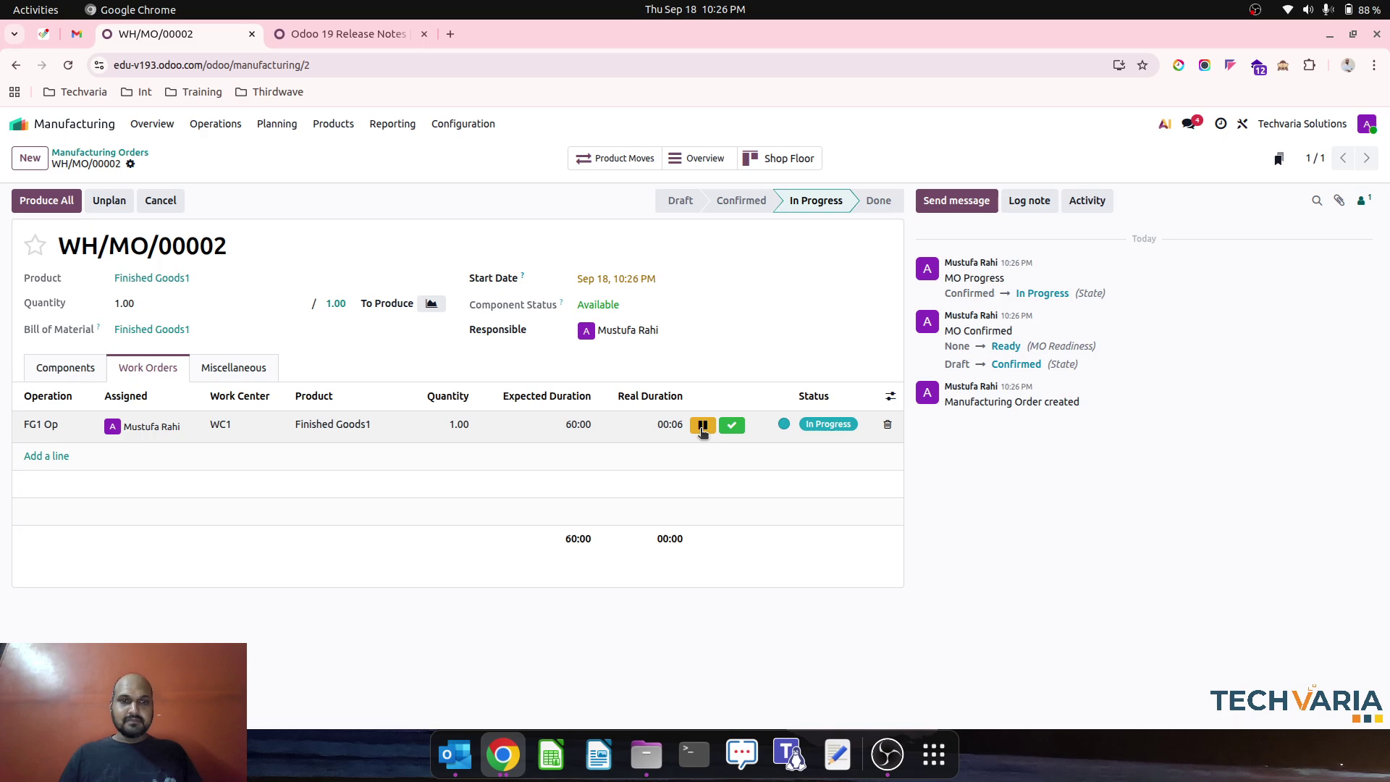
click(731, 428)
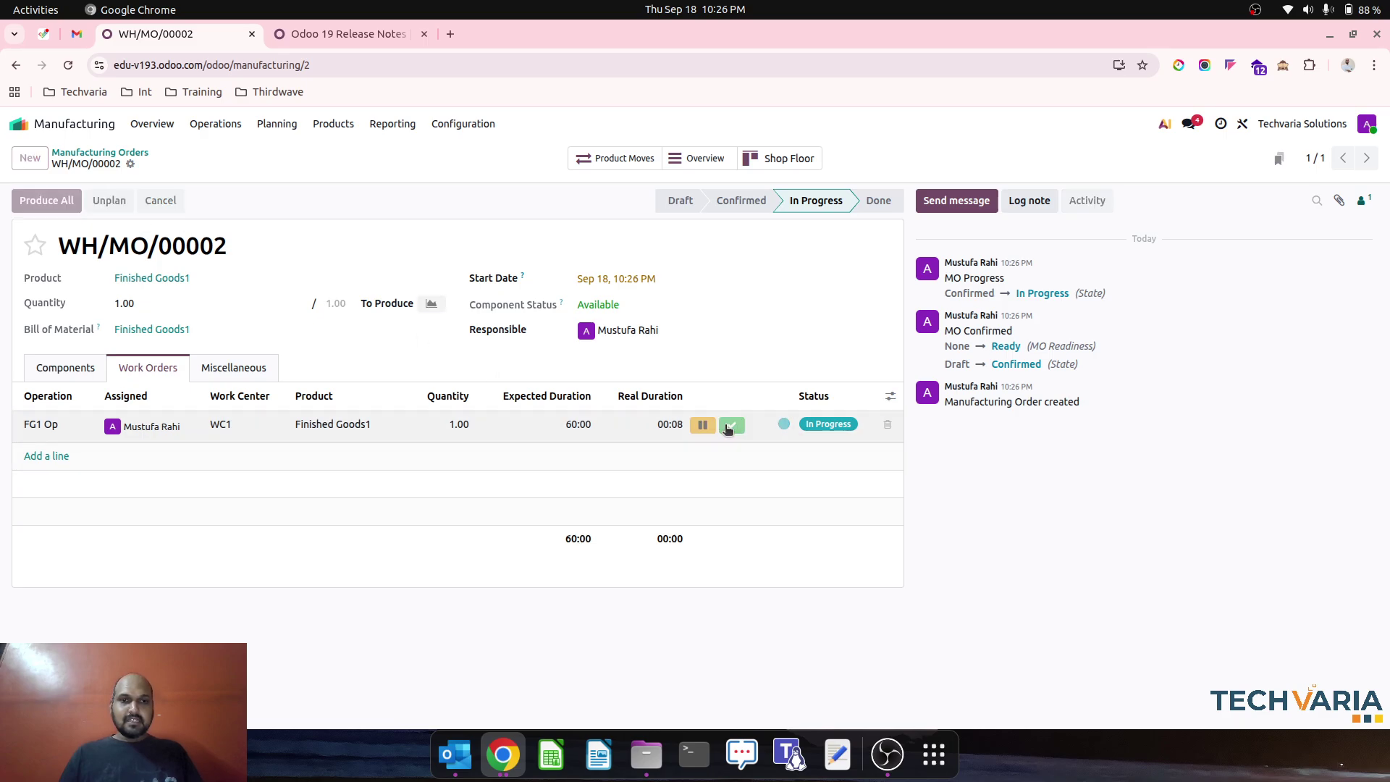
click(667, 433)
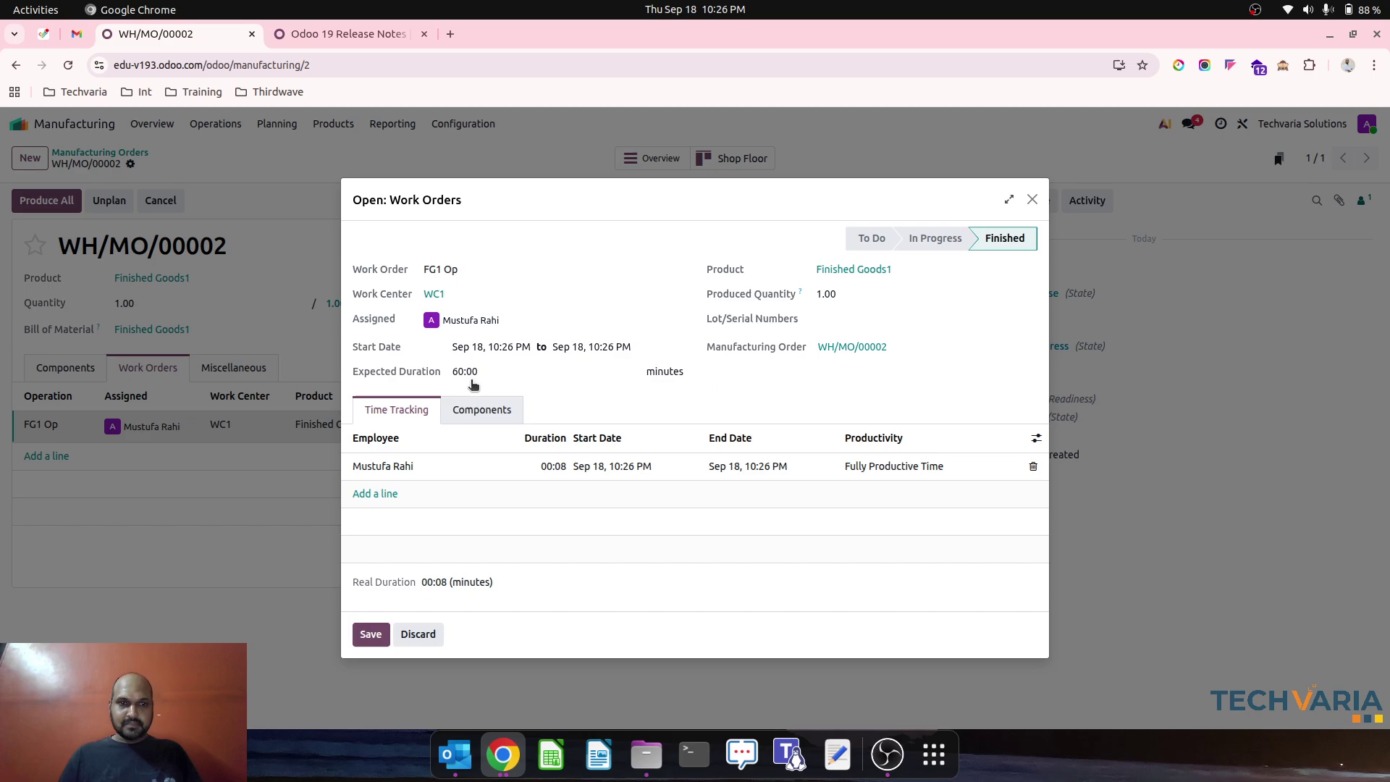
Change the FG1 Op time log's end time from 10:26 to 11:26 PM.
double_click(450, 582)
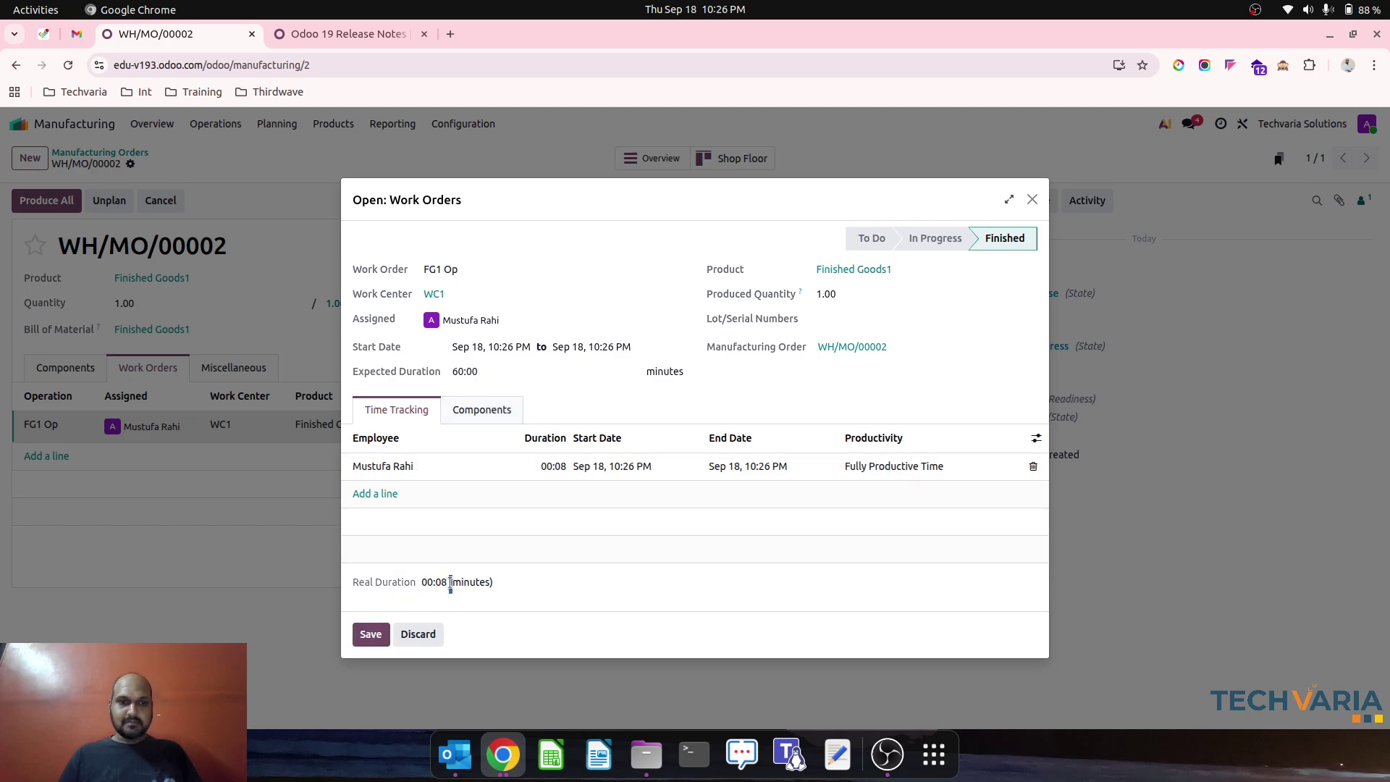
click(762, 467)
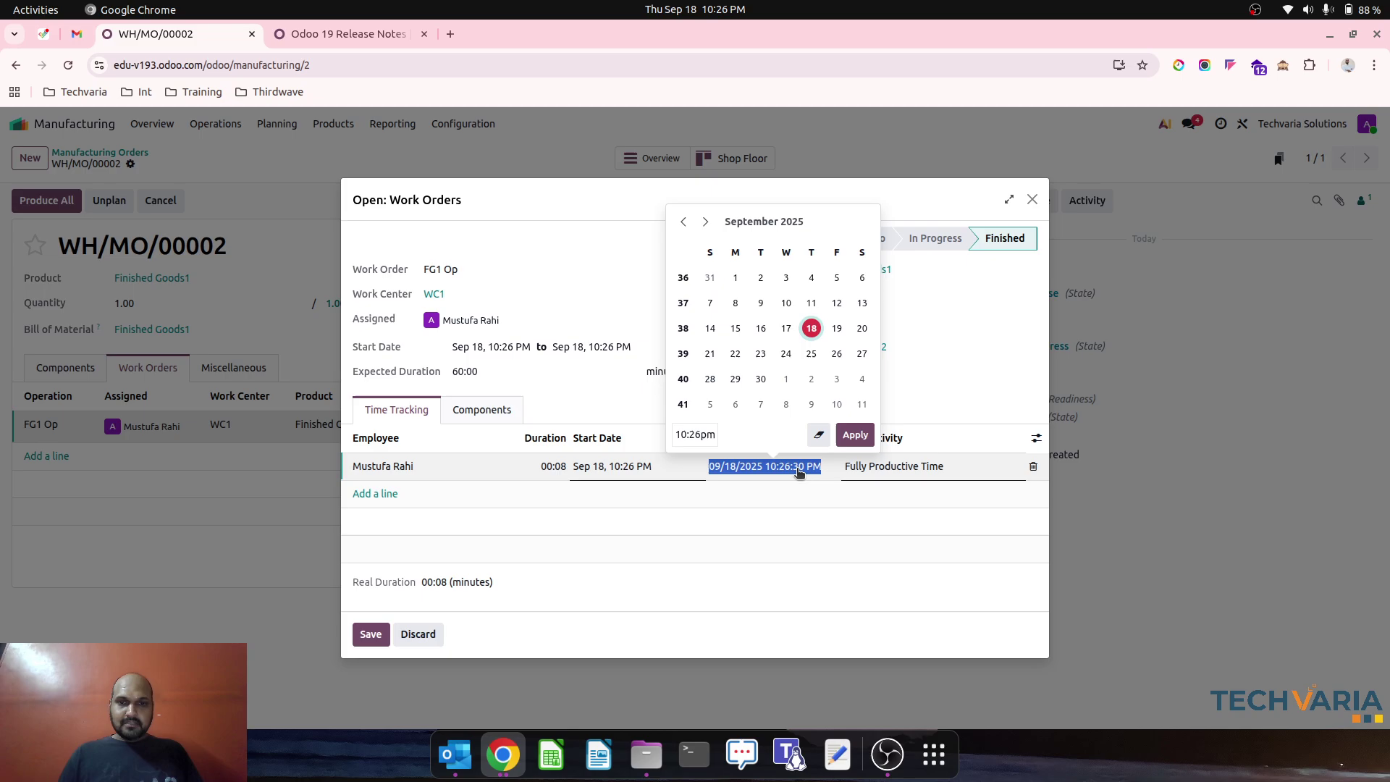
click(940, 407)
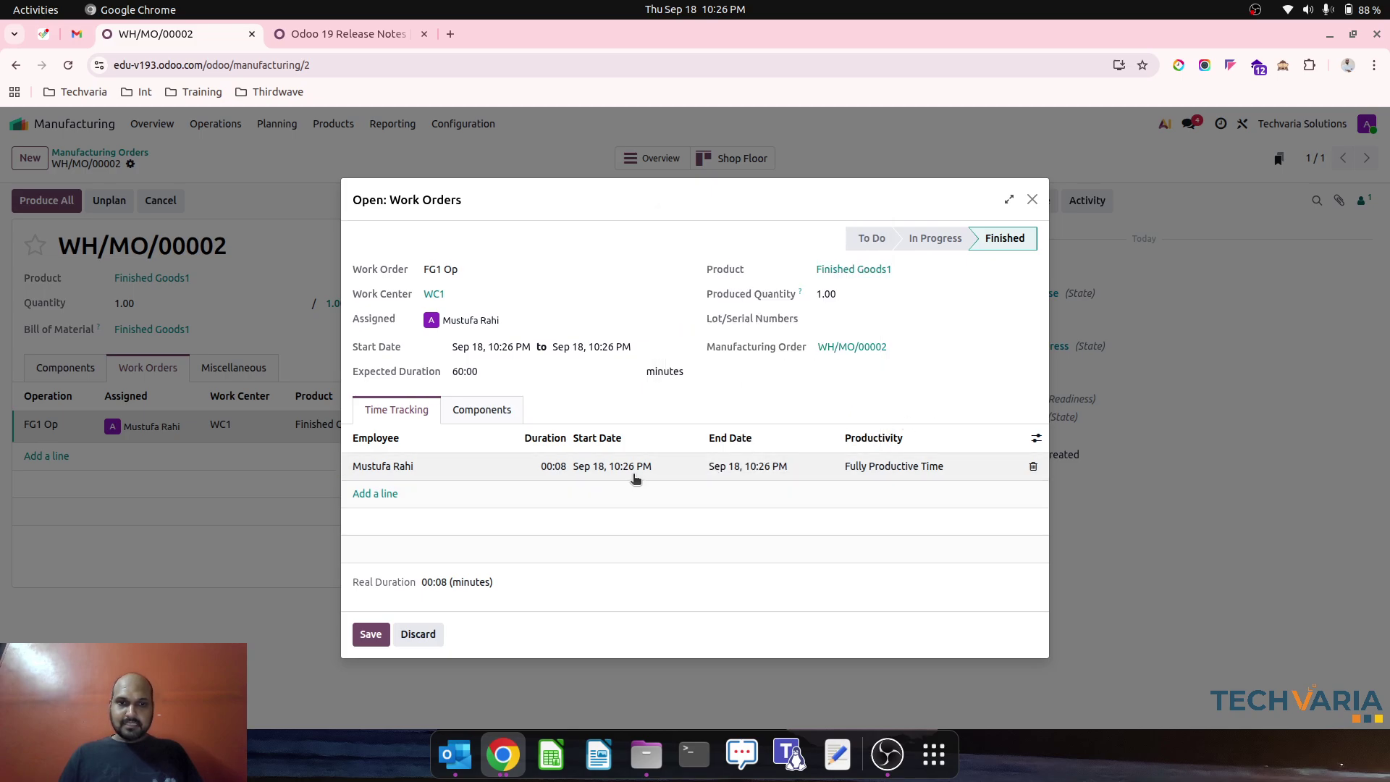
click(761, 469)
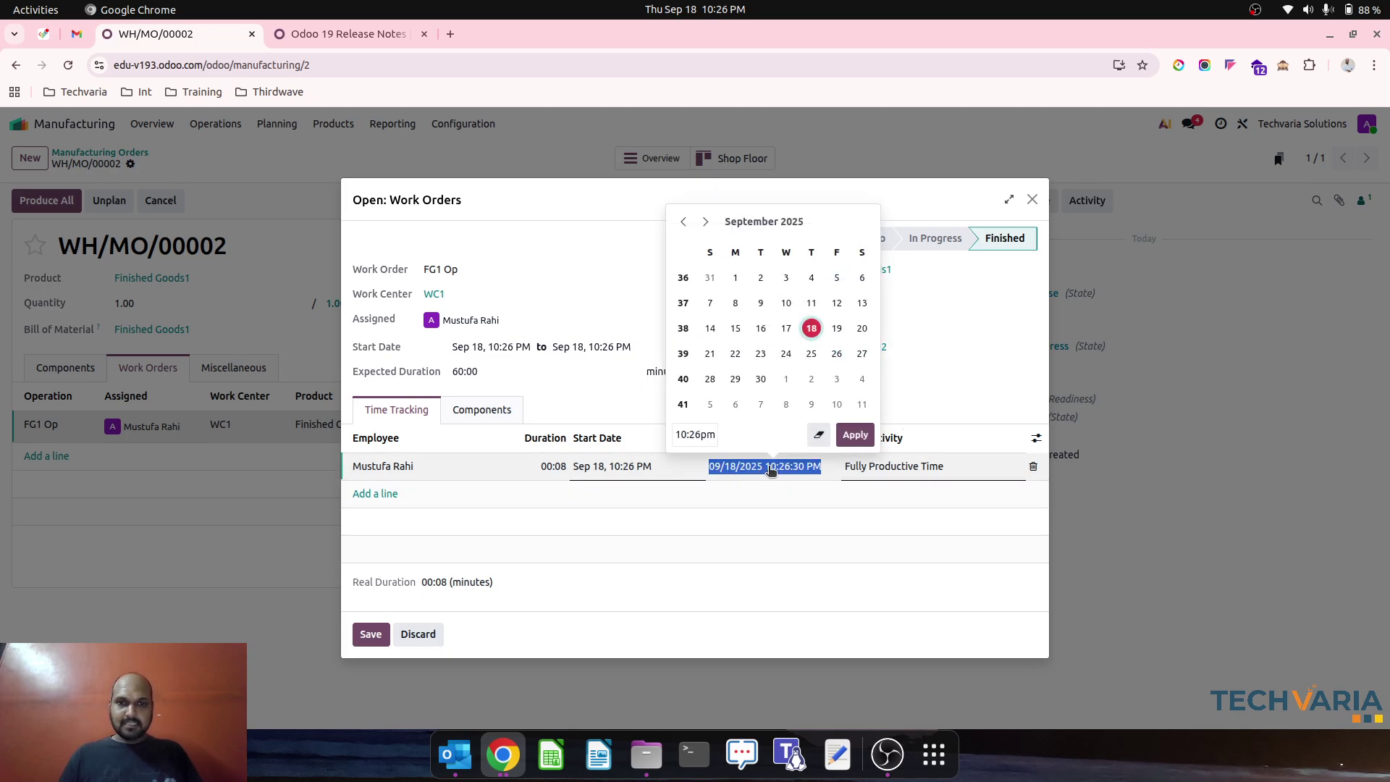
click(771, 471)
key(BackSpace)
text(1)
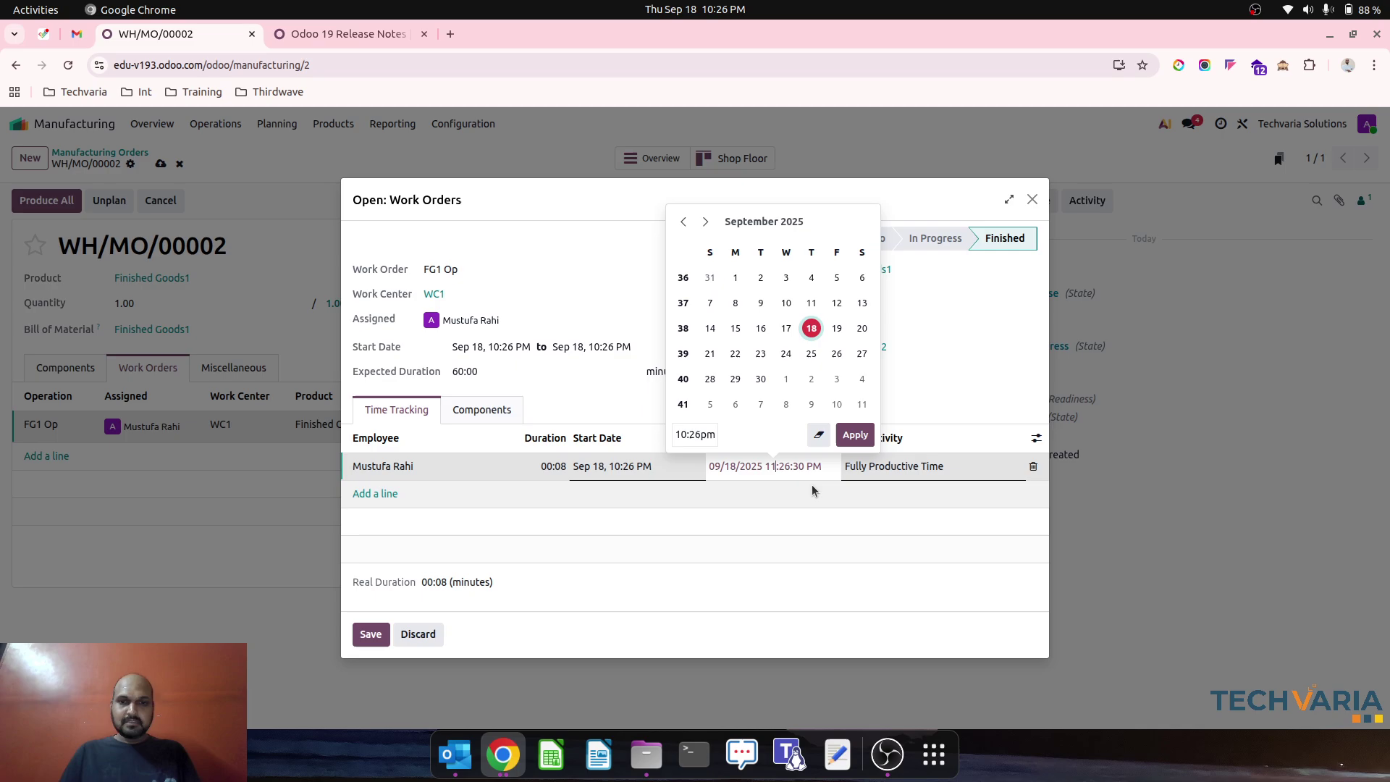
key(Return)
click(550, 412)
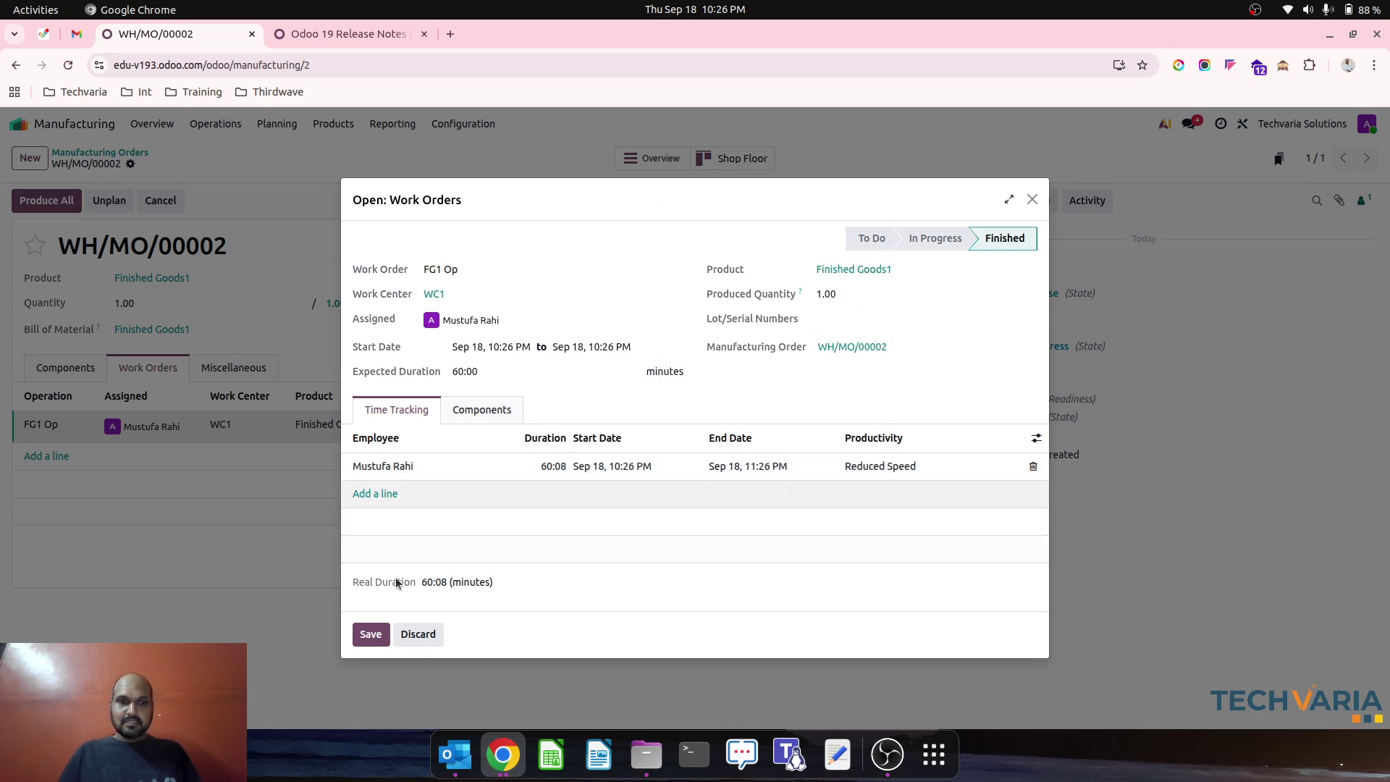
Save the FG1 Op work order time change and the manufacturing order.
click(371, 634)
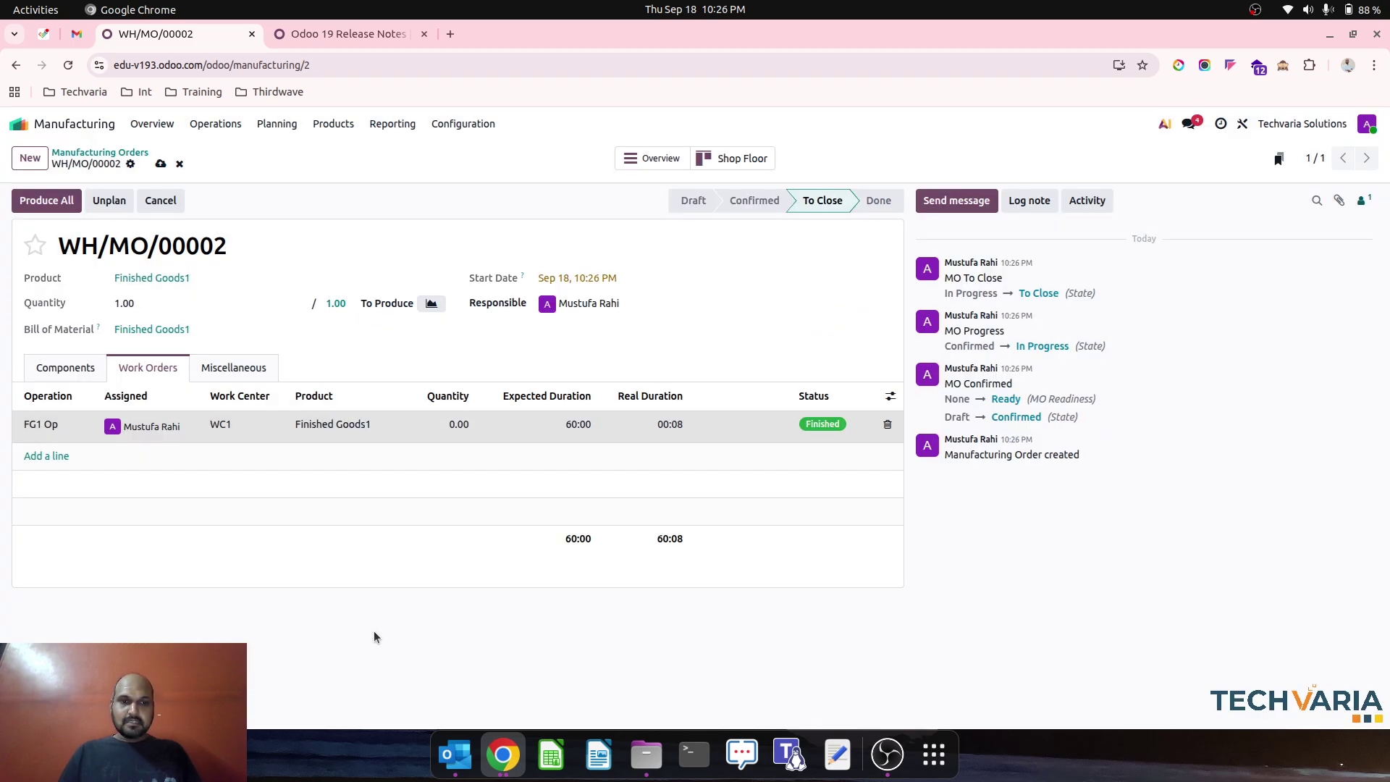
click(670, 422)
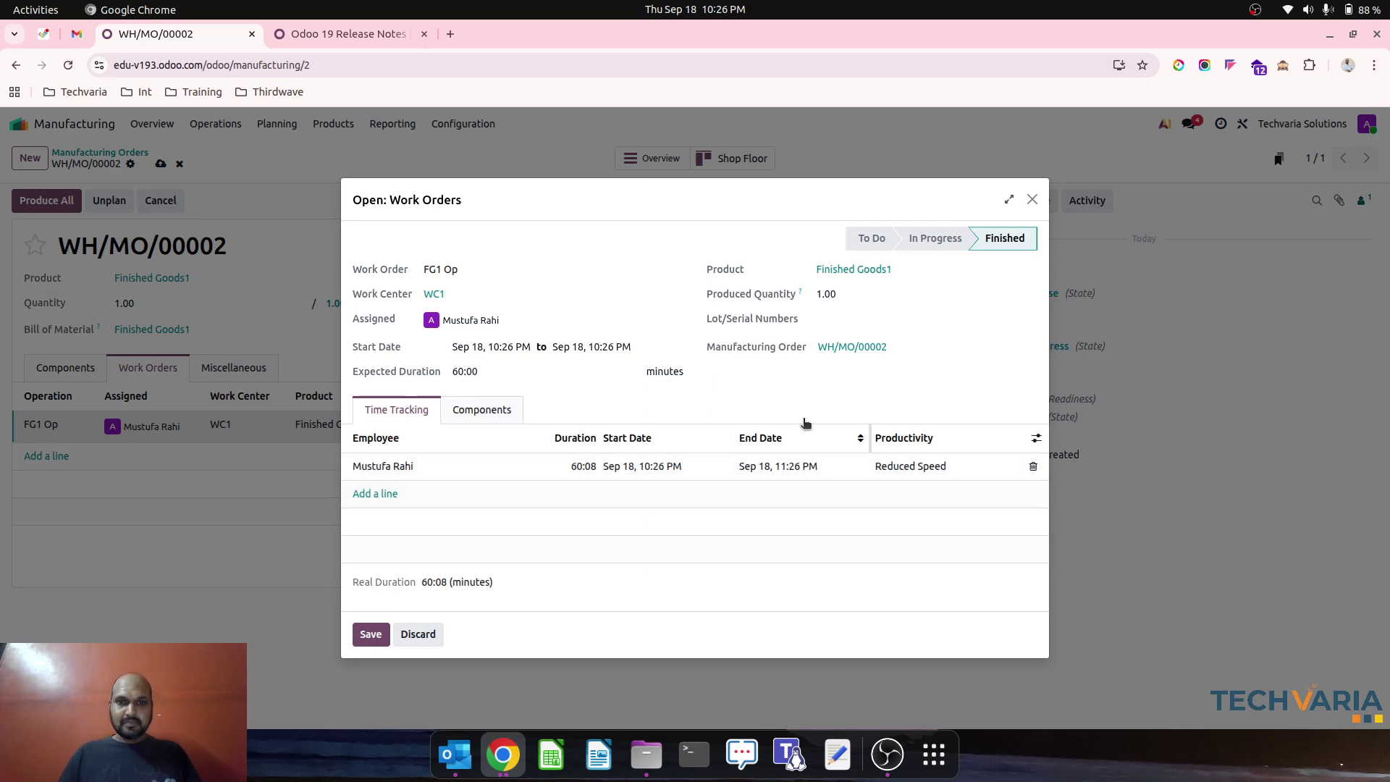
click(370, 633)
click(160, 165)
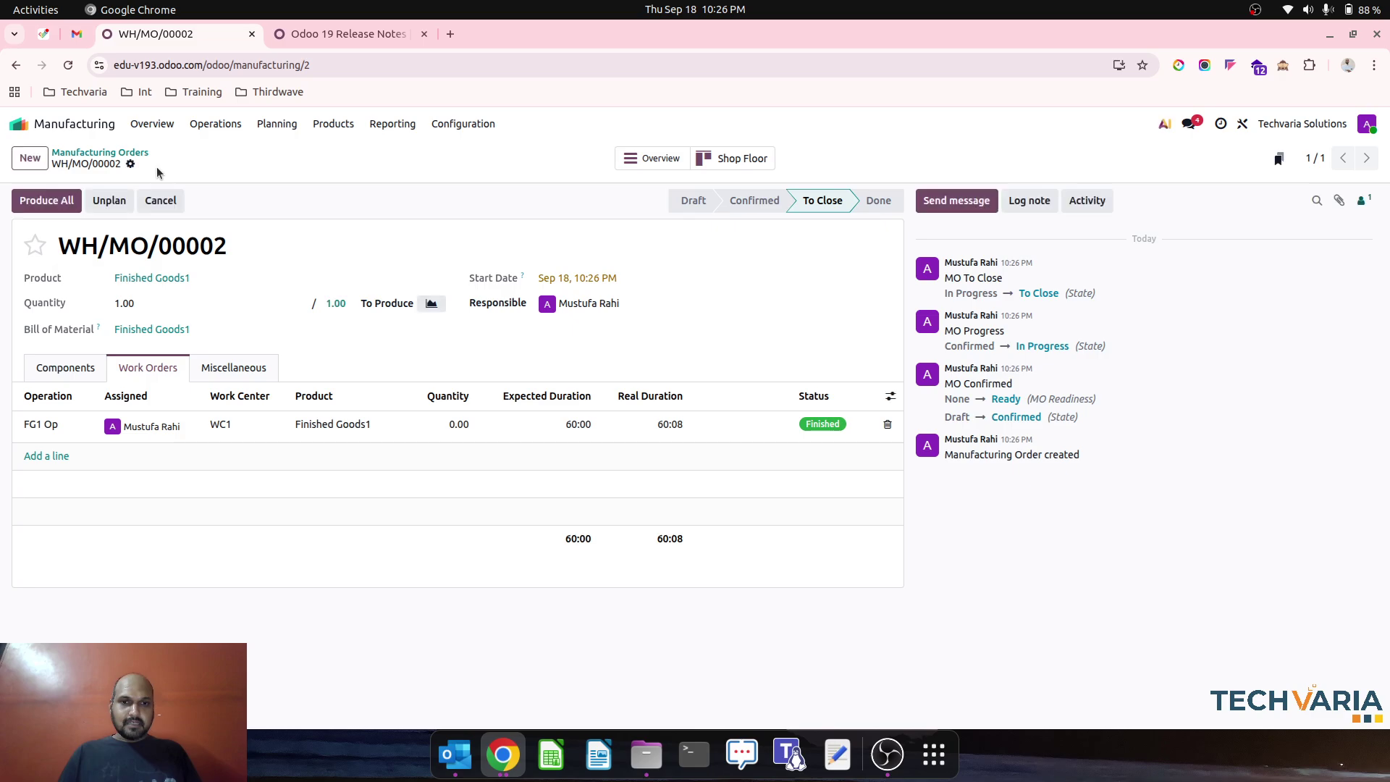
Produce all of WH/MO/00002, open its cost overview, and highlight the employee's 100.00 unit cost.
click(69, 203)
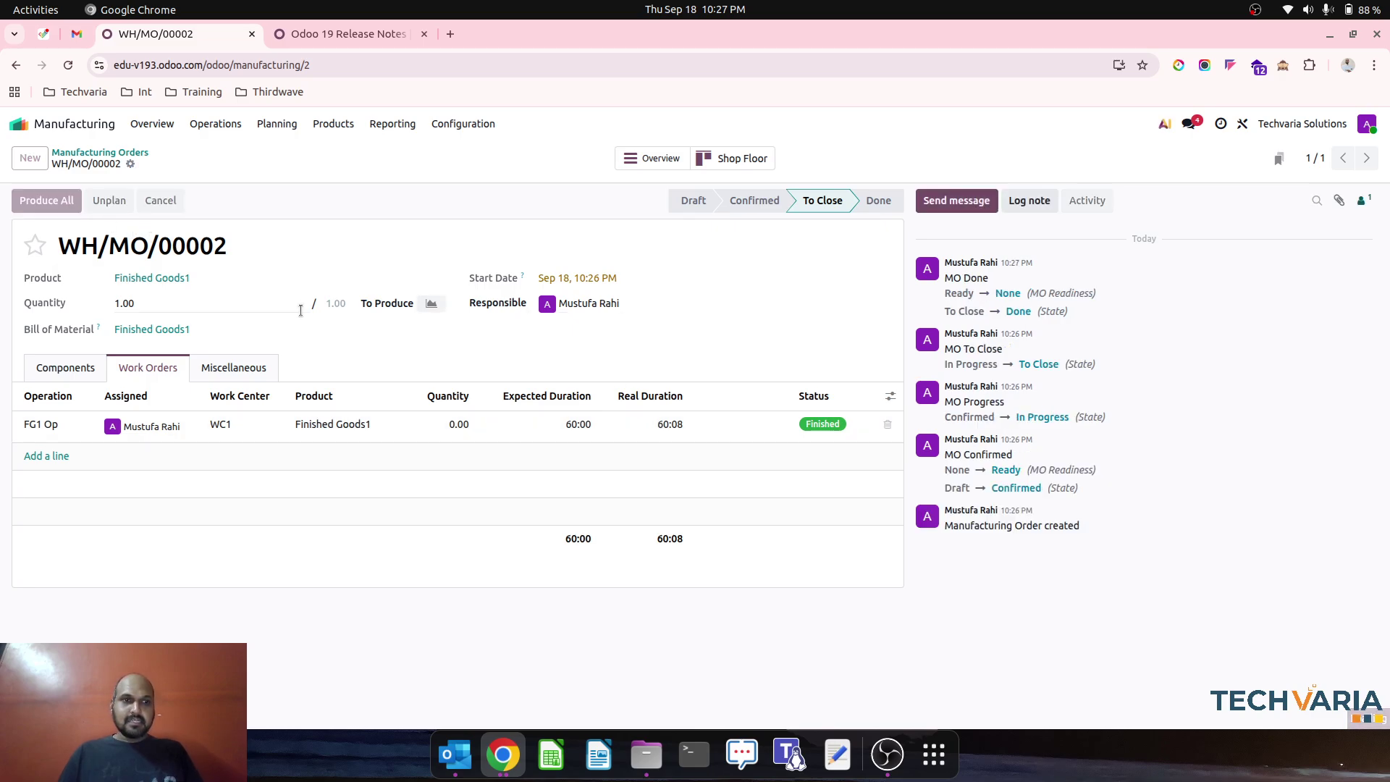
click(756, 158)
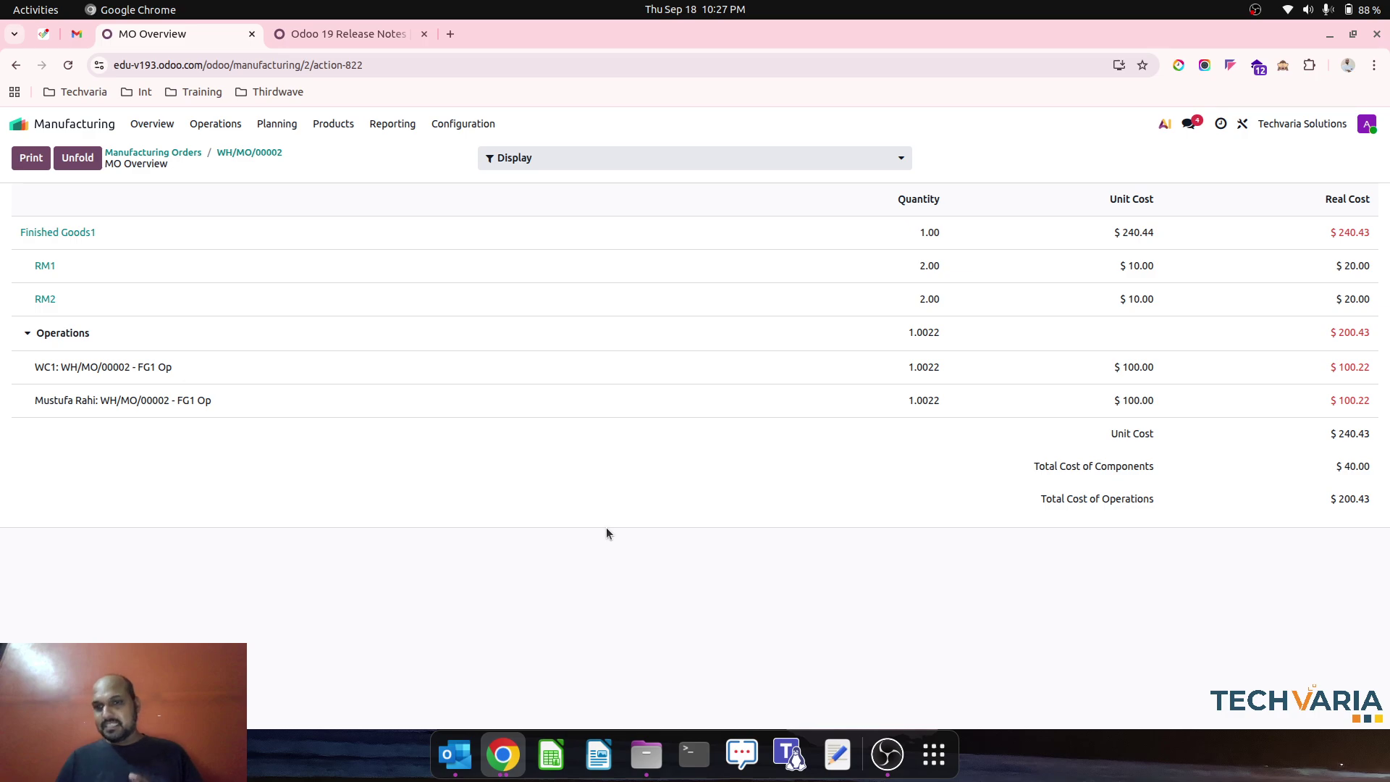
double_click(1138, 402)
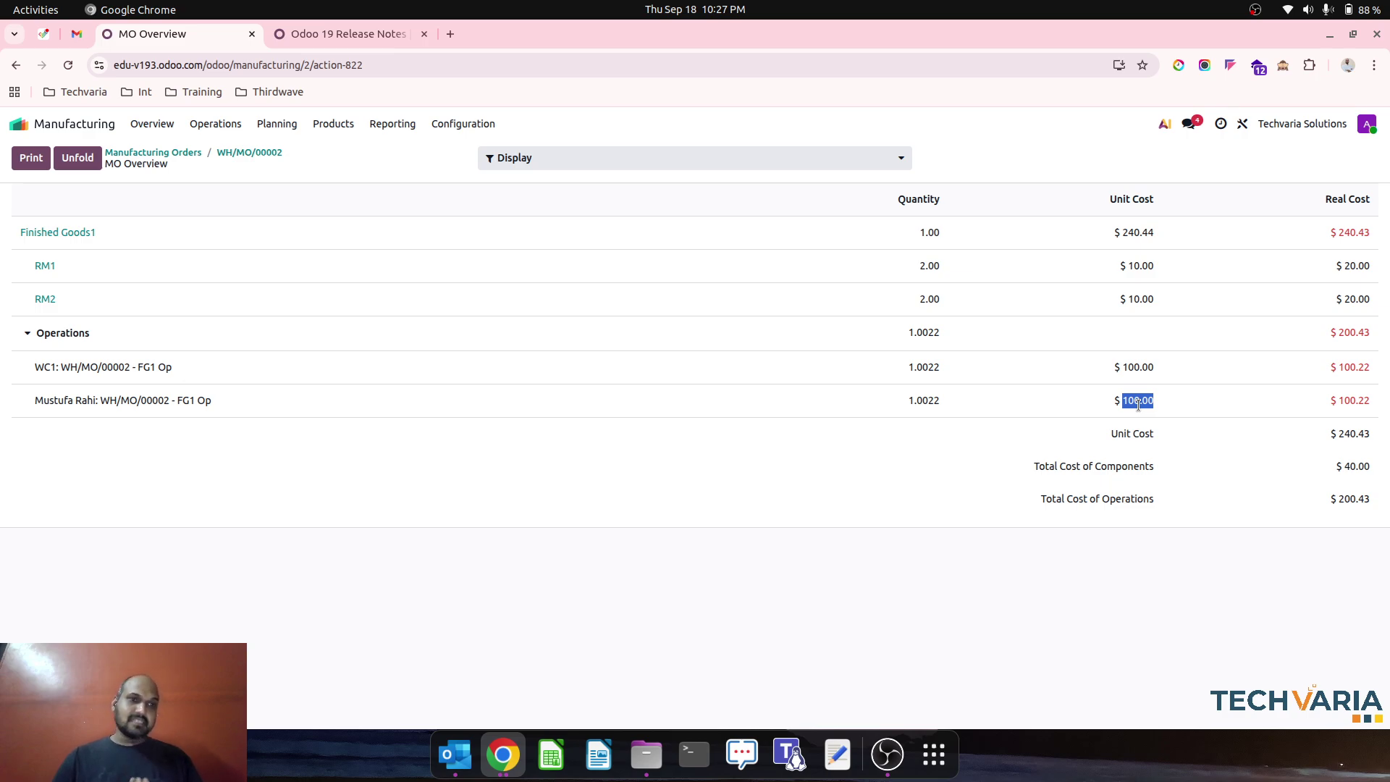
click(1138, 405)
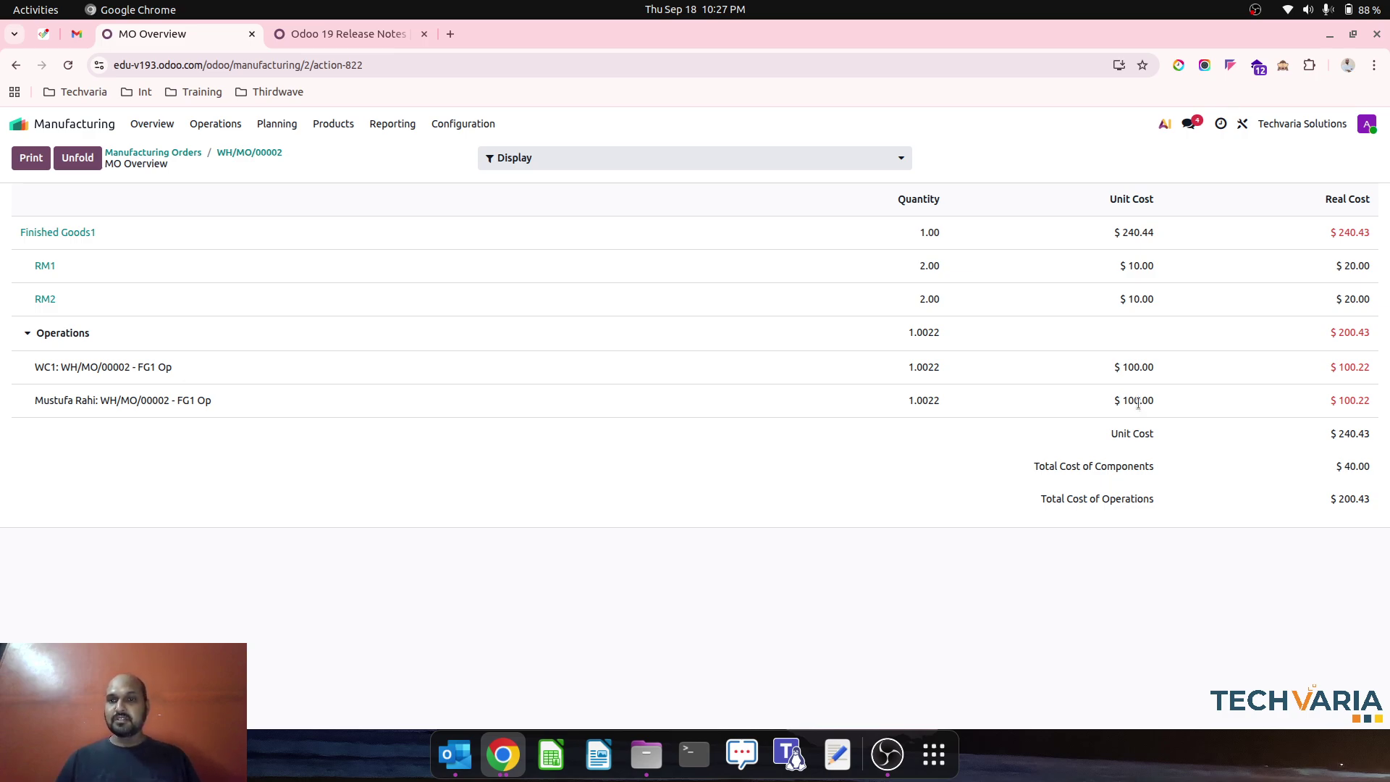
double_click(1139, 404)
click(1079, 566)
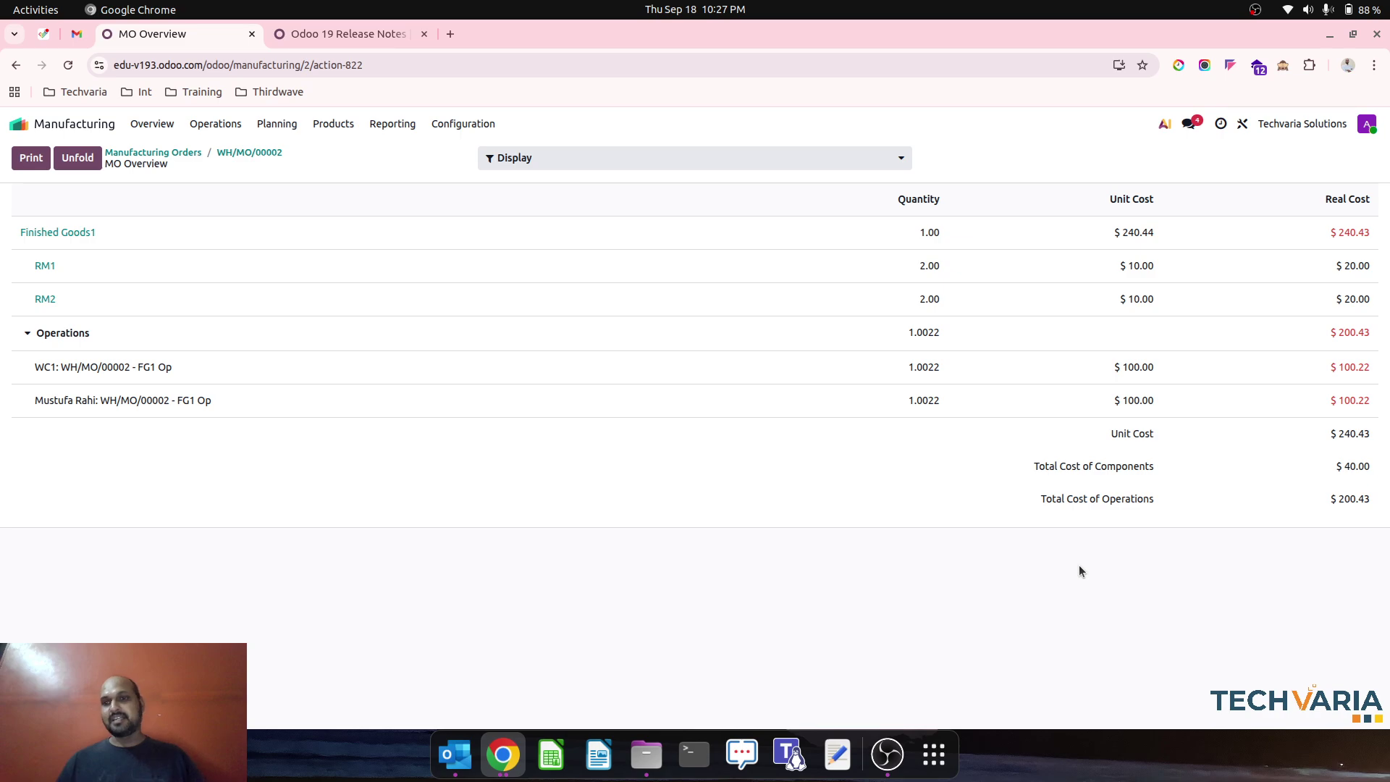